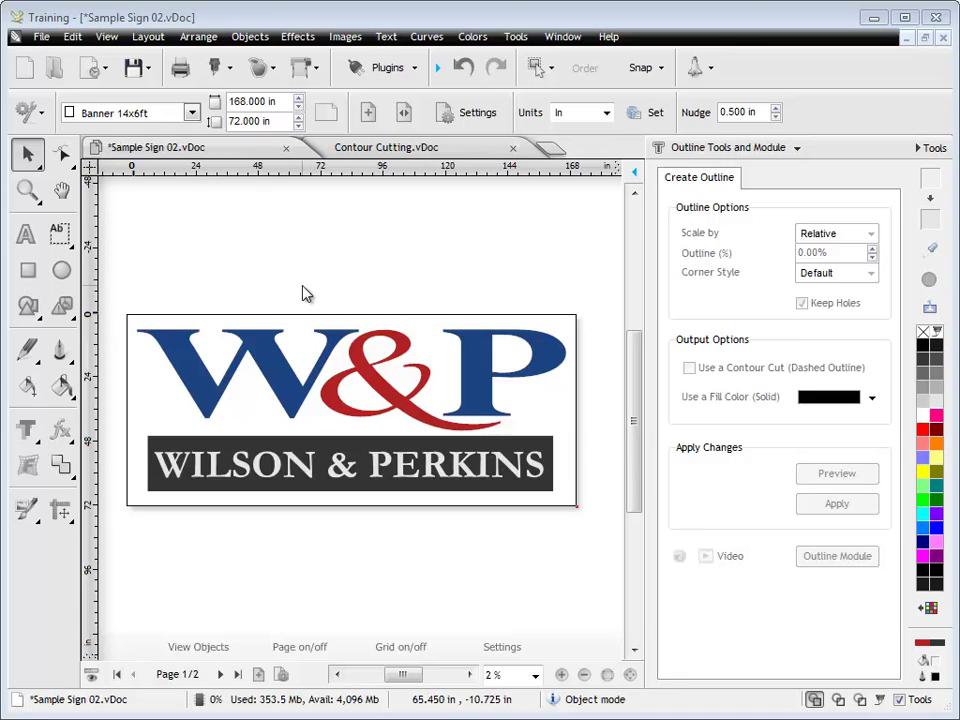
# Step: Recolour the blue W and P letters to 10% Black light grey, then deselect them
pyautogui.click(260, 345)
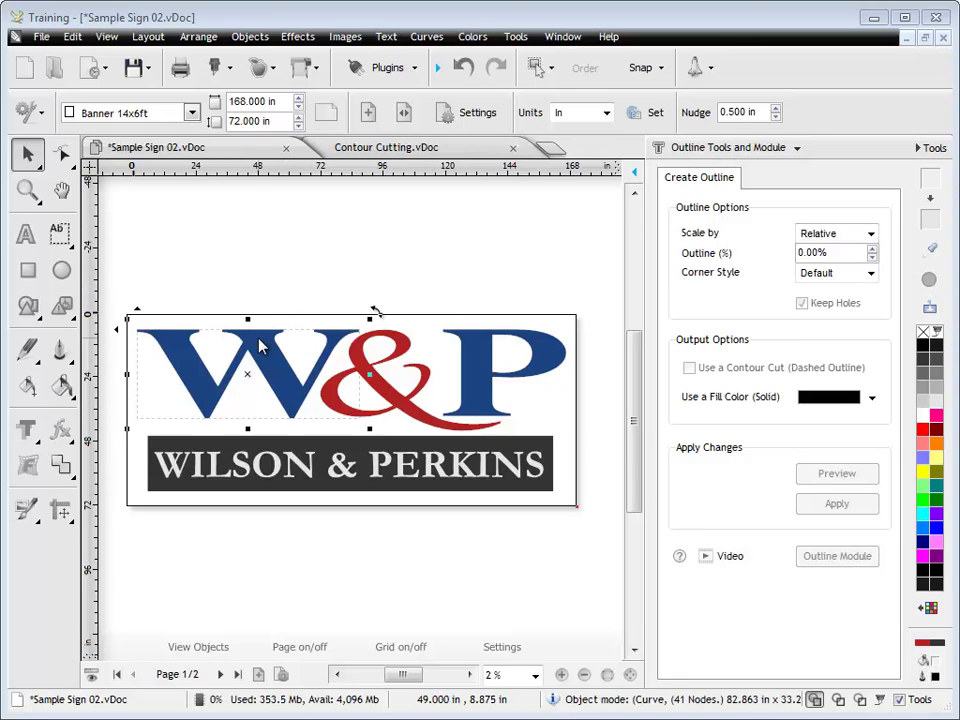
pyautogui.keyDown('shift'); pyautogui.click(473, 372); pyautogui.keyUp('shift')
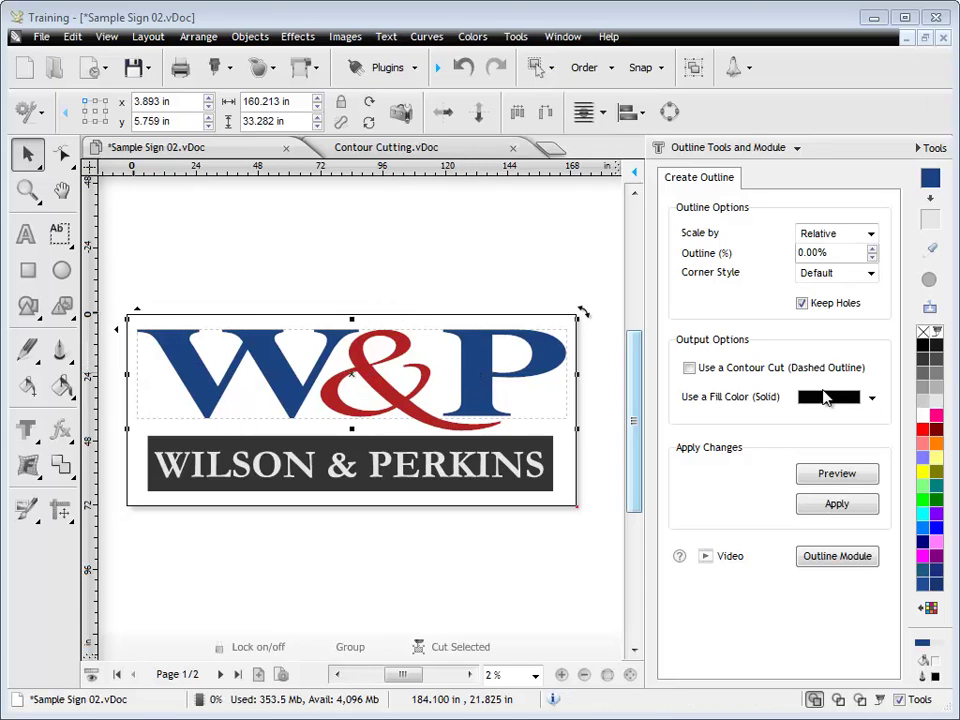
pyautogui.click(935, 402)
pyautogui.click(531, 278)
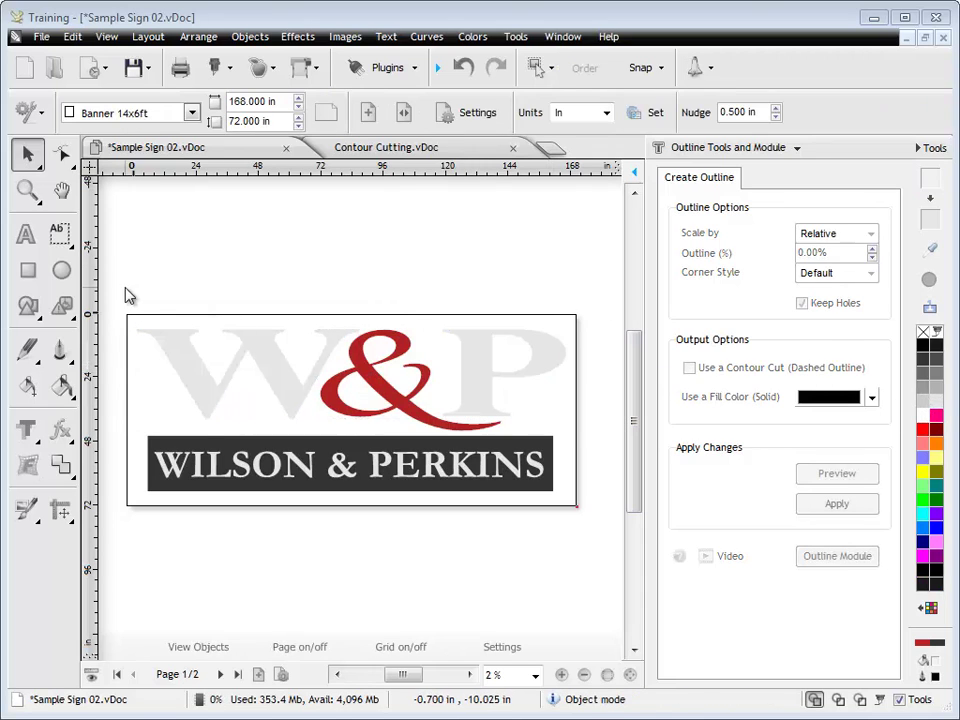
# Step: Apply a trial 1.50% black outline to the whole W&P logo, then undo it
pyautogui.moveTo(125, 292); pyautogui.dragTo(582, 443)
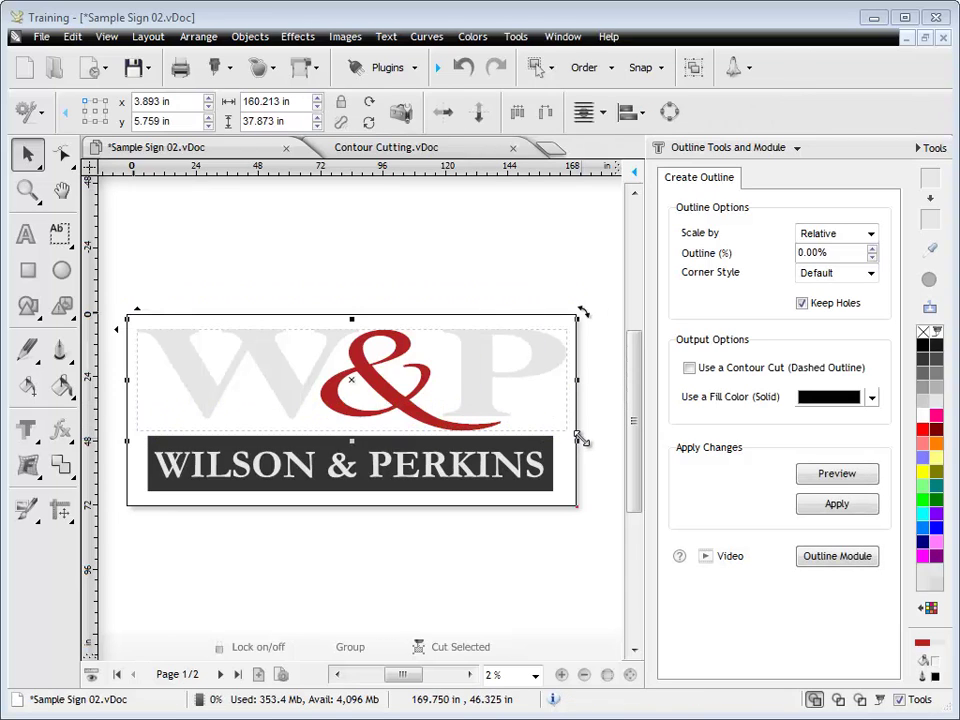
pyautogui.click(873, 249)
pyautogui.click(873, 249)
pyautogui.click(873, 249)
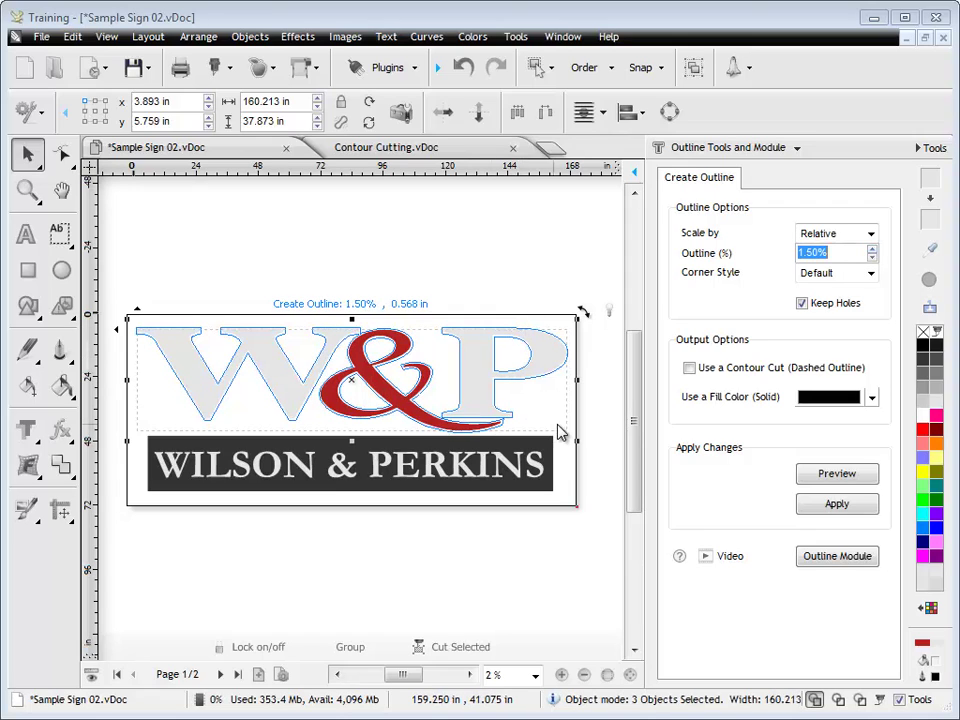
pyautogui.click(837, 506)
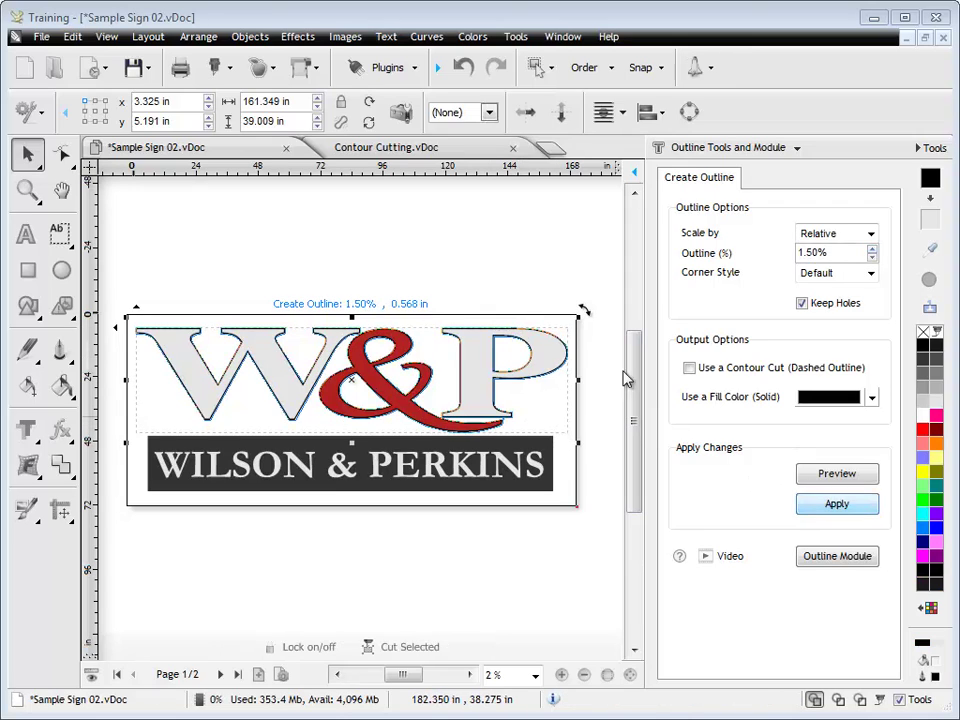
pyautogui.click(514, 266)
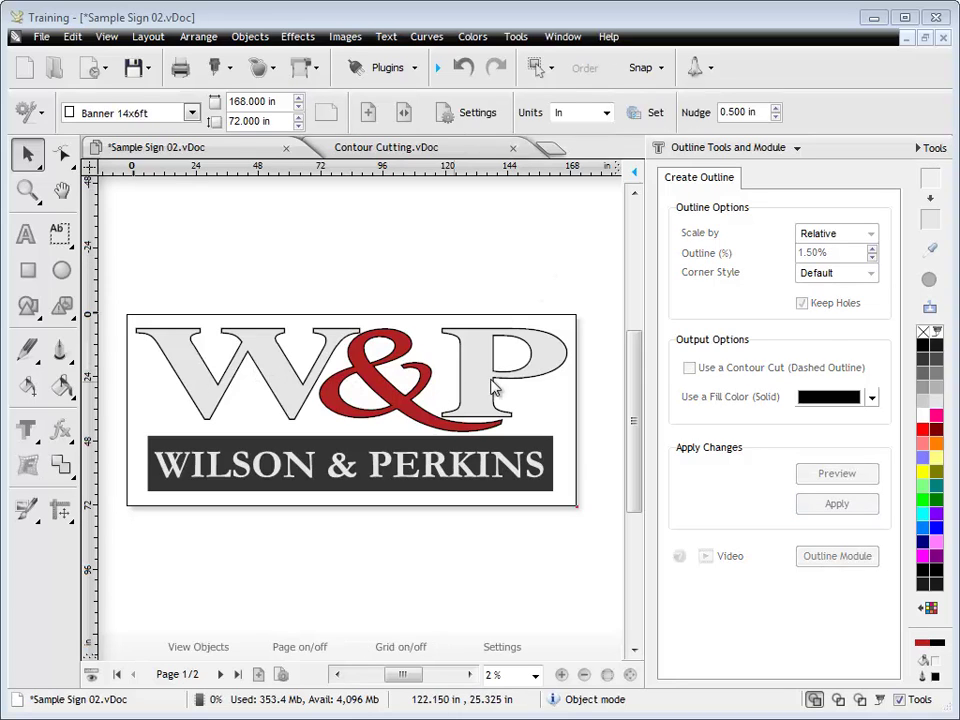
pyautogui.click(463, 67)
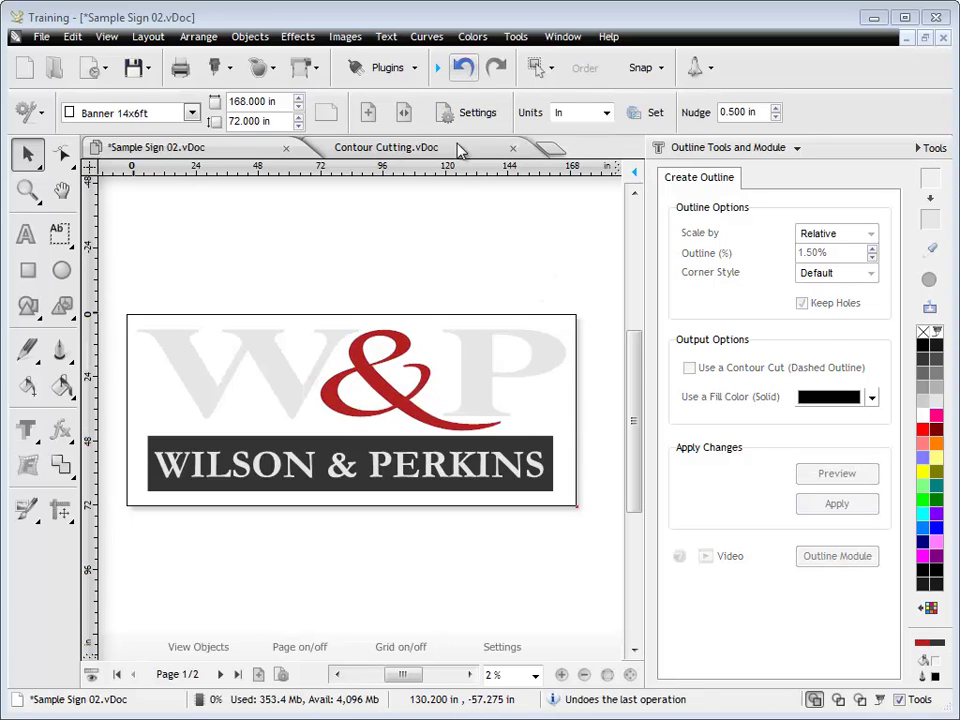
# Step: Switch the logo's outline scaling to Absolute with a 1.500 in width
pyautogui.moveTo(143, 281); pyautogui.dragTo(585, 456)
pyautogui.click(871, 233)
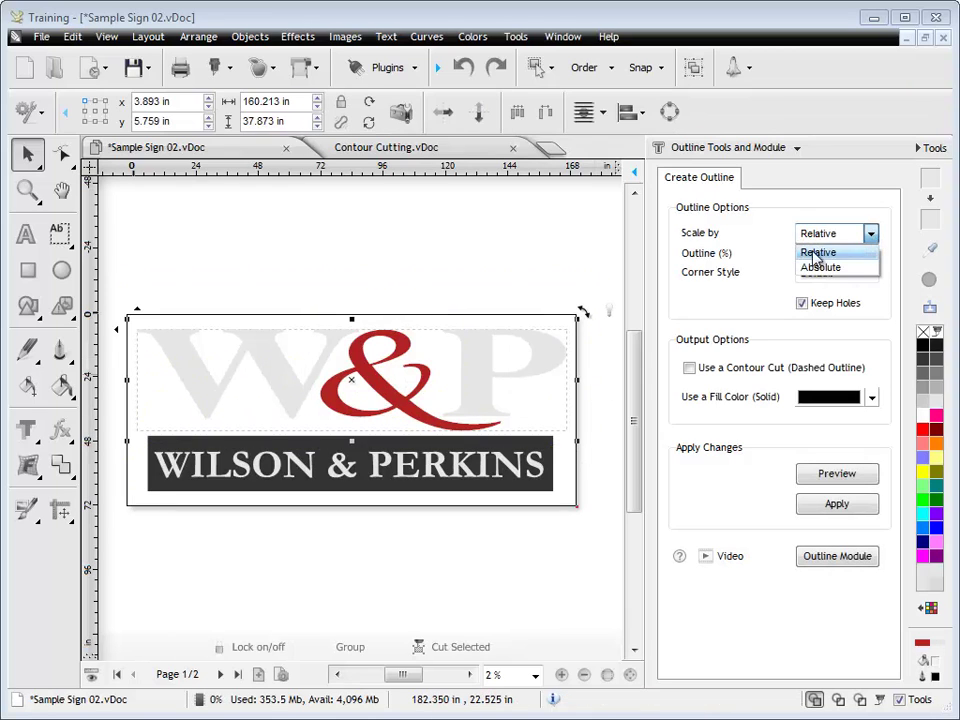
pyautogui.click(826, 269)
pyautogui.click(800, 251)
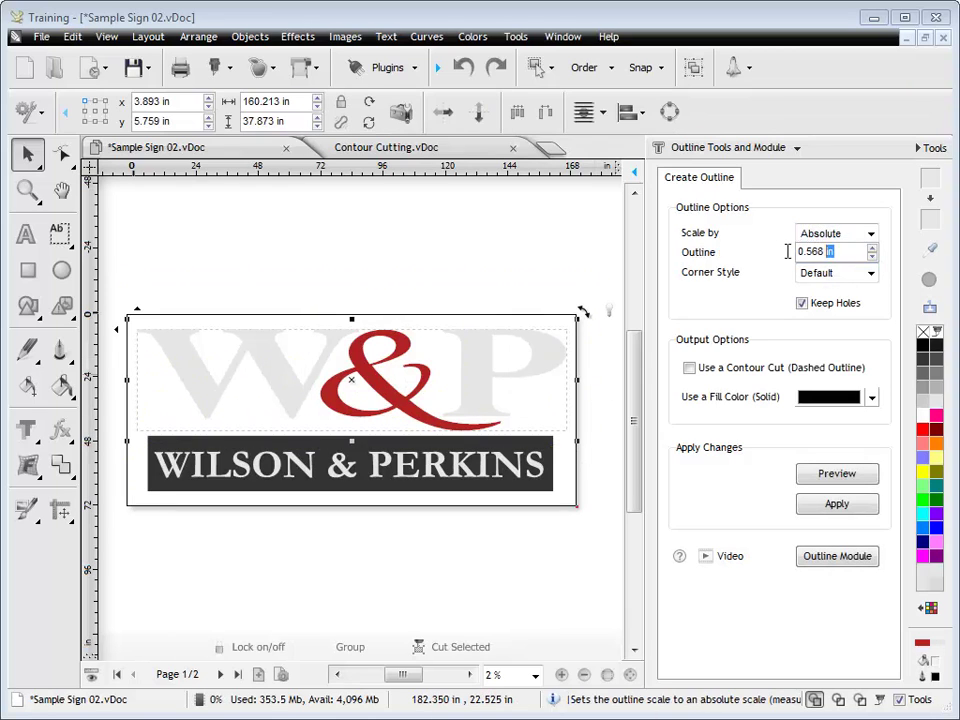
pyautogui.press('Return')
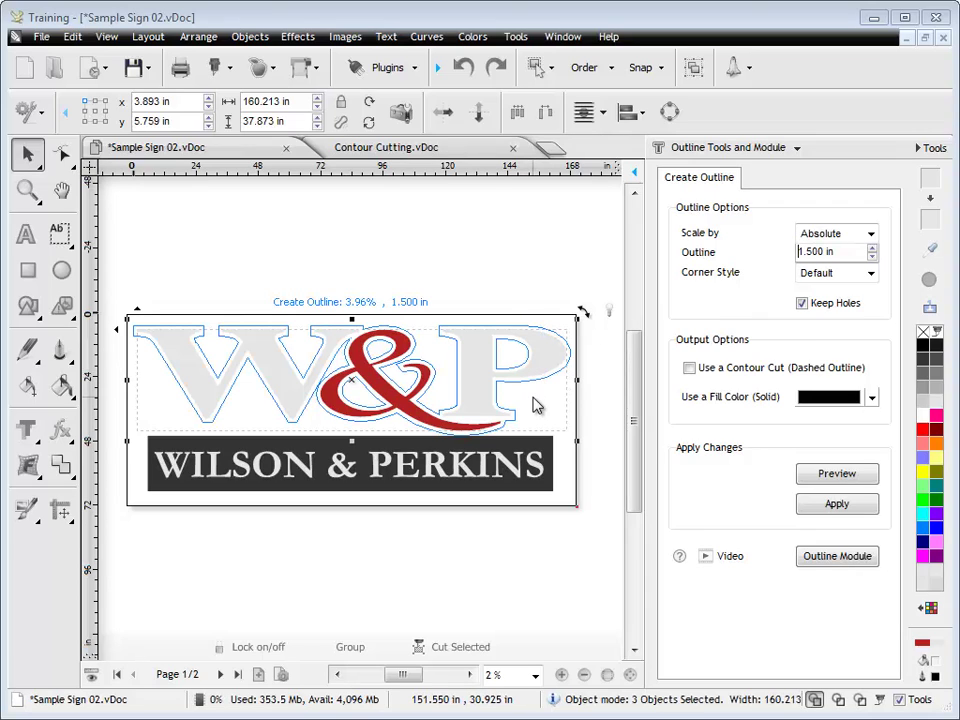
# Step: Toggle Keep Holes off and back on, apply the black outline, then undo it
pyautogui.click(802, 303)
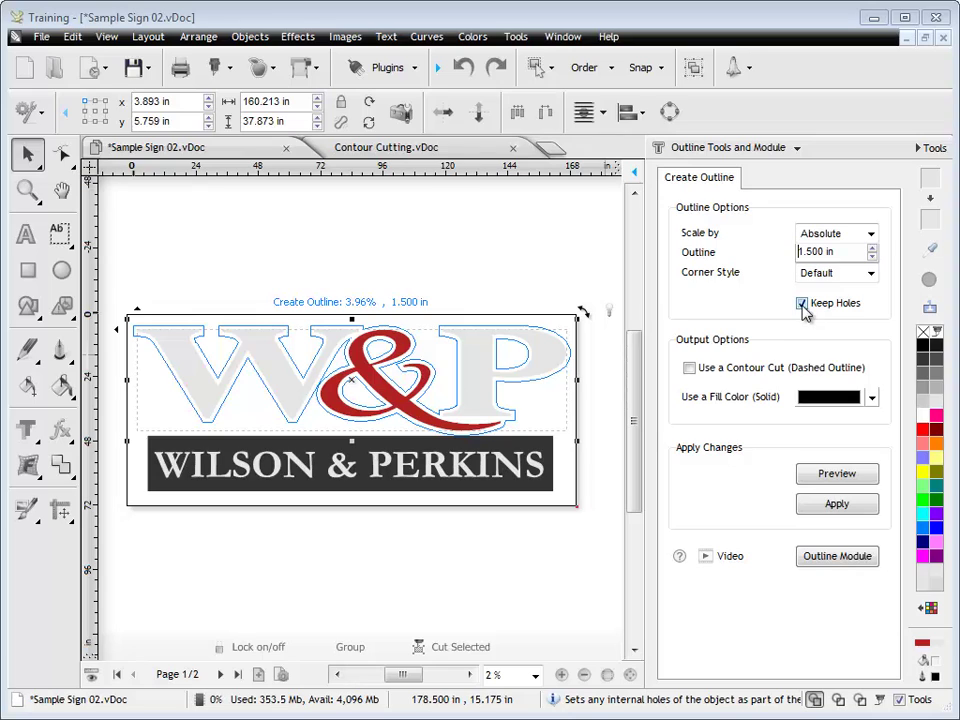
pyautogui.click(802, 303)
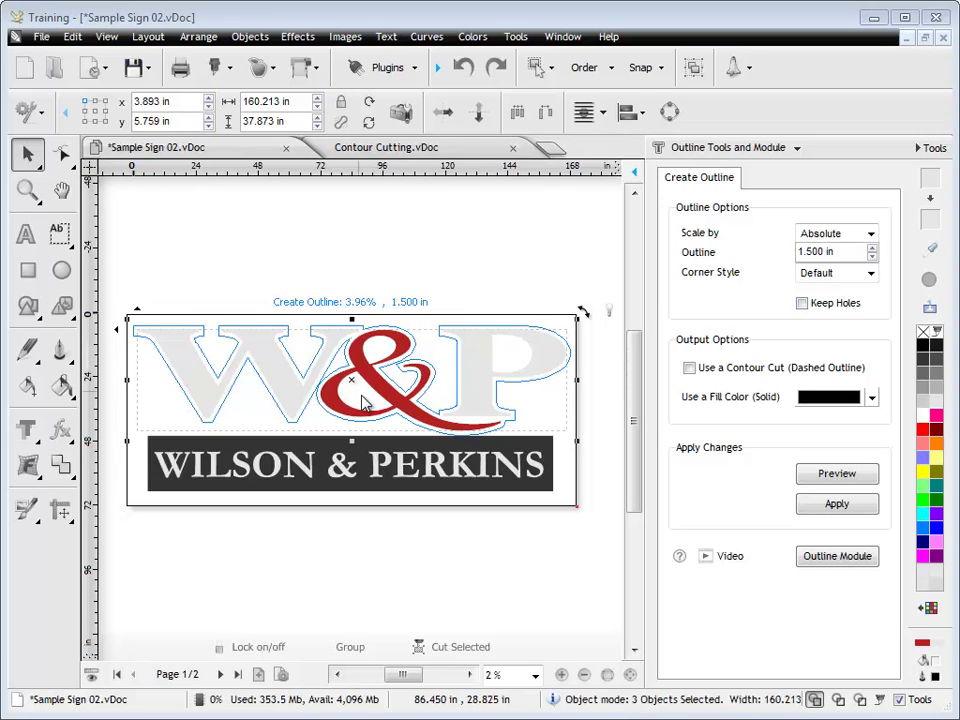
pyautogui.click(802, 303)
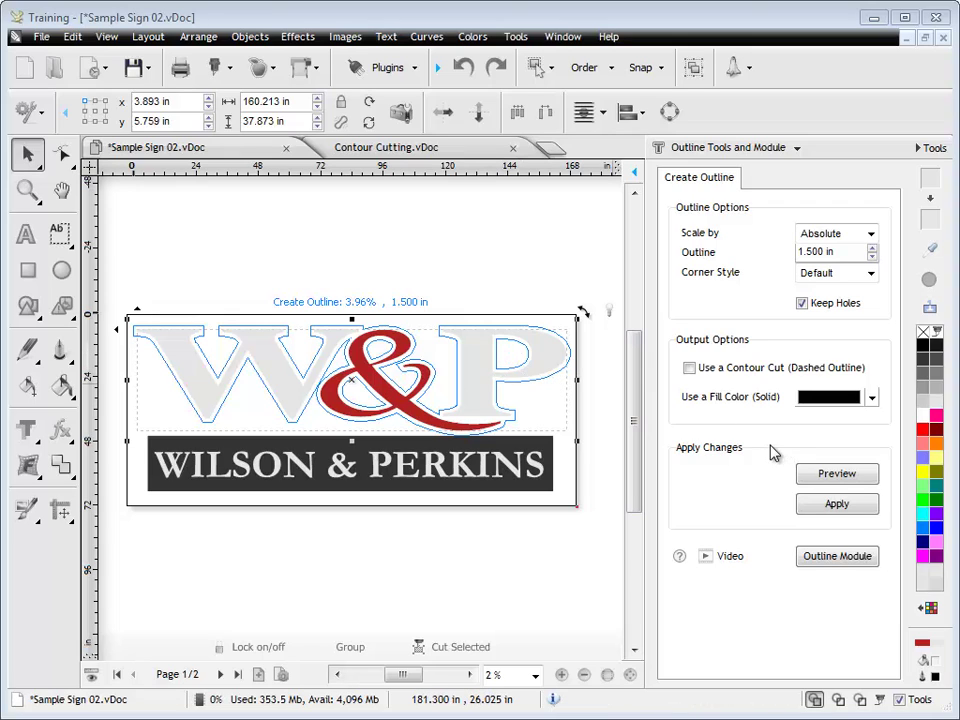
pyautogui.click(830, 508)
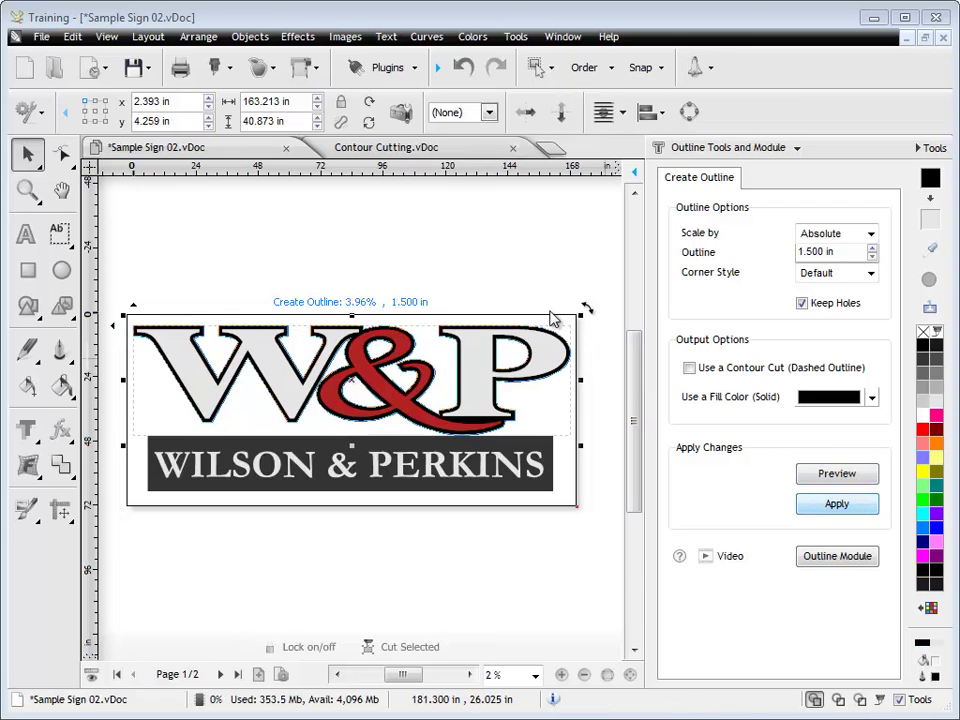
pyautogui.click(490, 267)
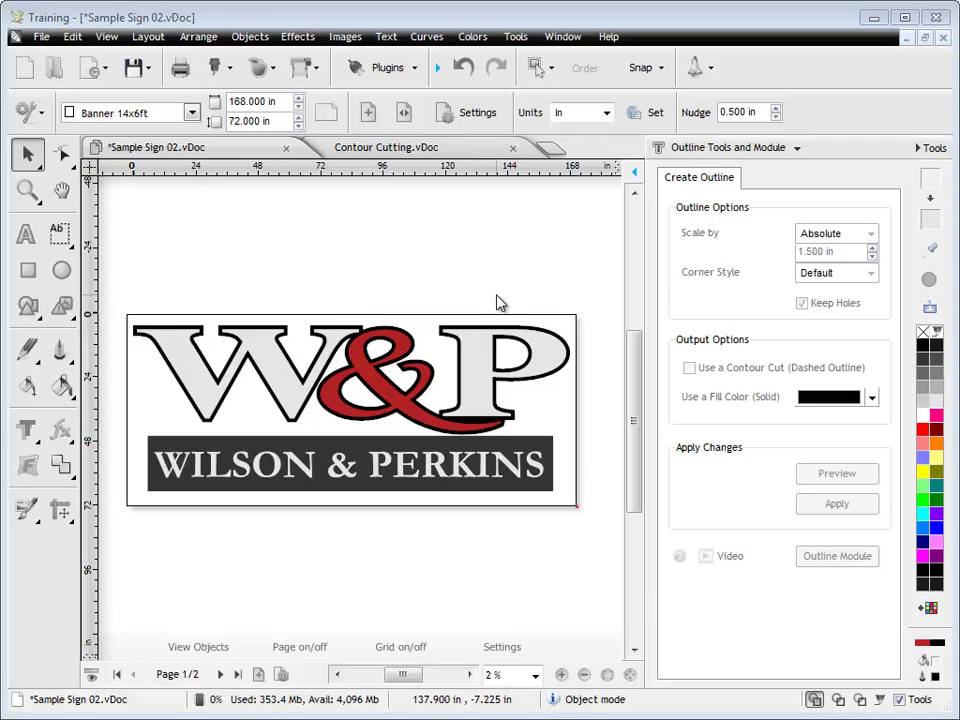
pyautogui.click(464, 70)
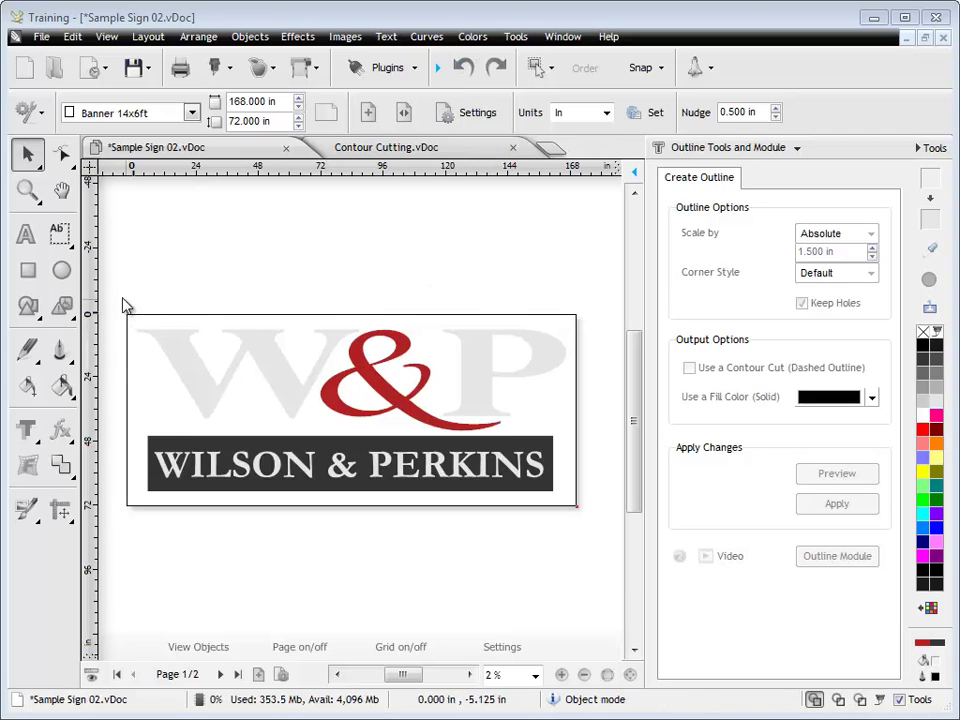
# Step: Preview the outline on the logo, then zoom in and preview it on the ampersand swoosh and grey letter
pyautogui.moveTo(123, 297); pyautogui.dragTo(578, 444)
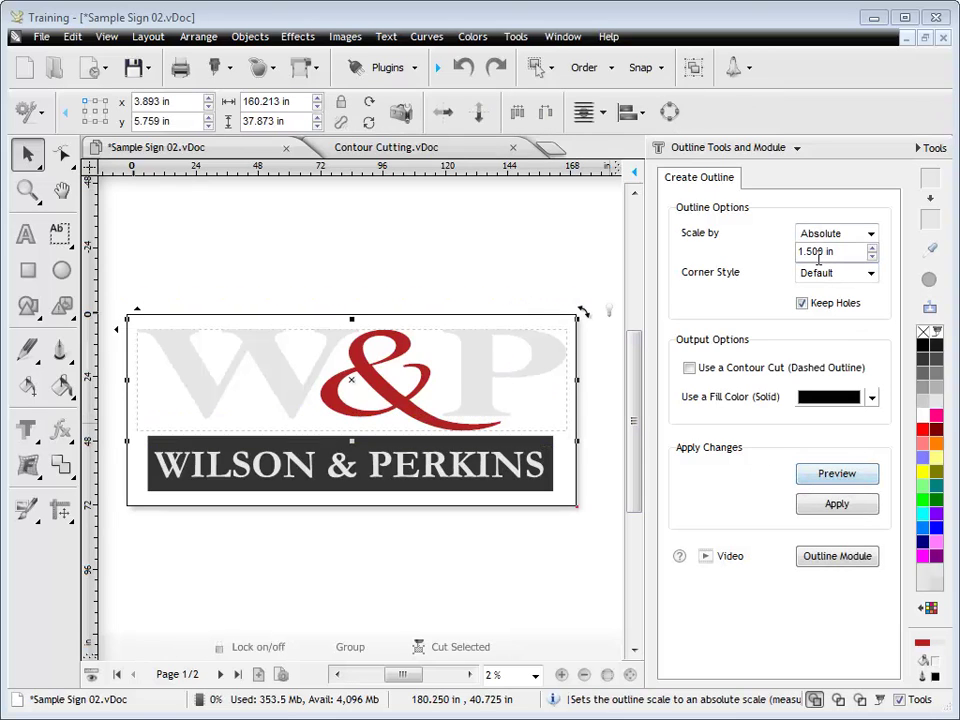
pyautogui.click(838, 475)
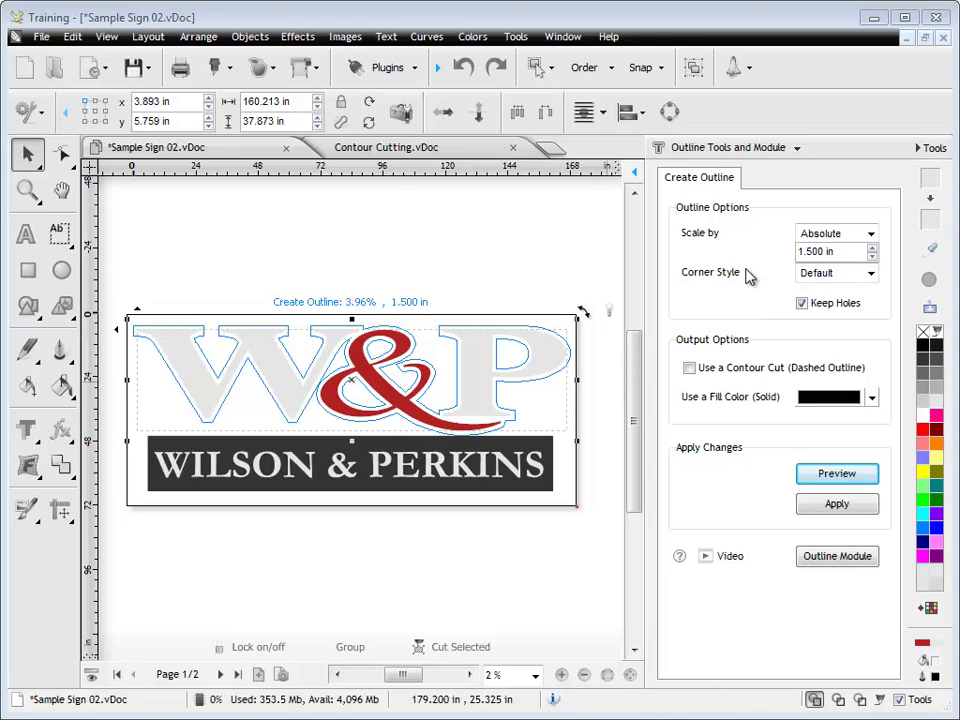
pyautogui.click(26, 192)
pyautogui.moveTo(456, 386); pyautogui.dragTo(518, 430)
pyautogui.click(274, 499)
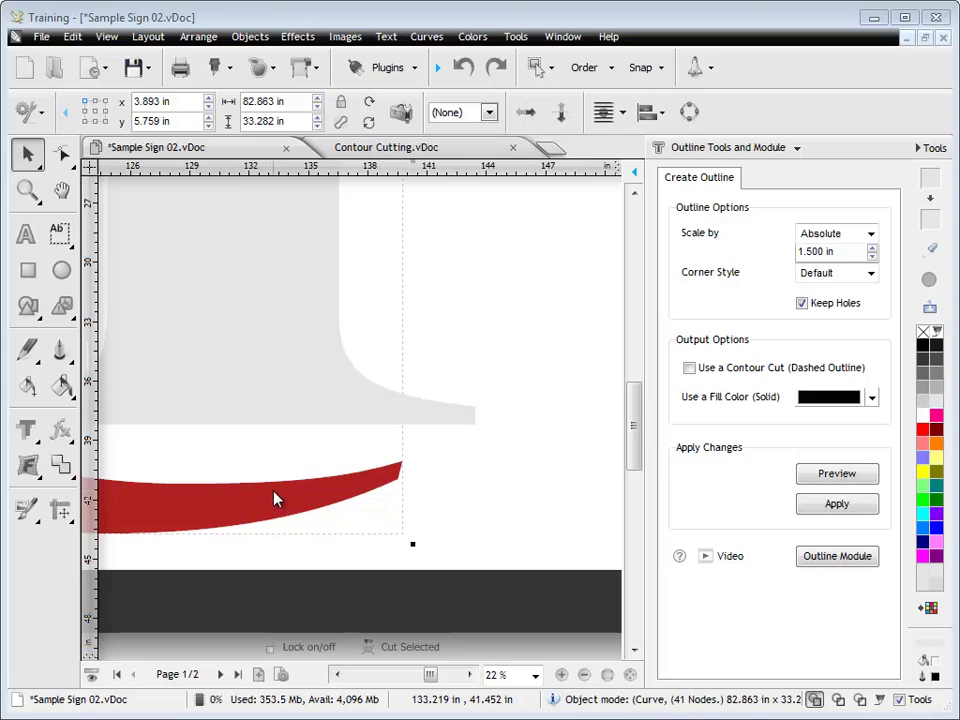
pyautogui.keyDown('shift'); pyautogui.click(456, 420); pyautogui.keyUp('shift')
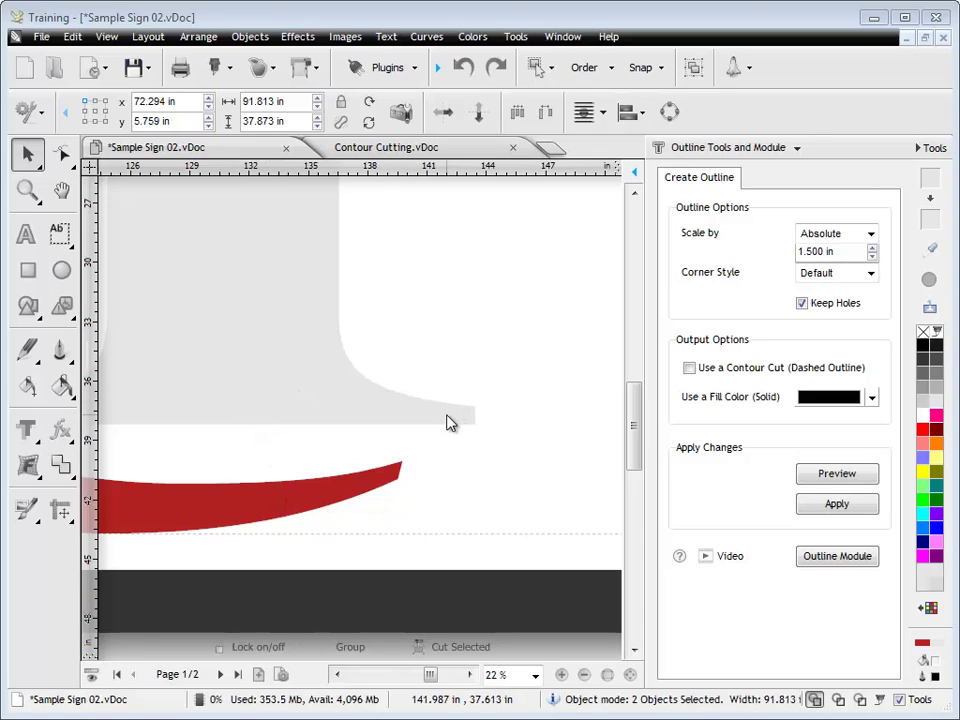
pyautogui.click(838, 474)
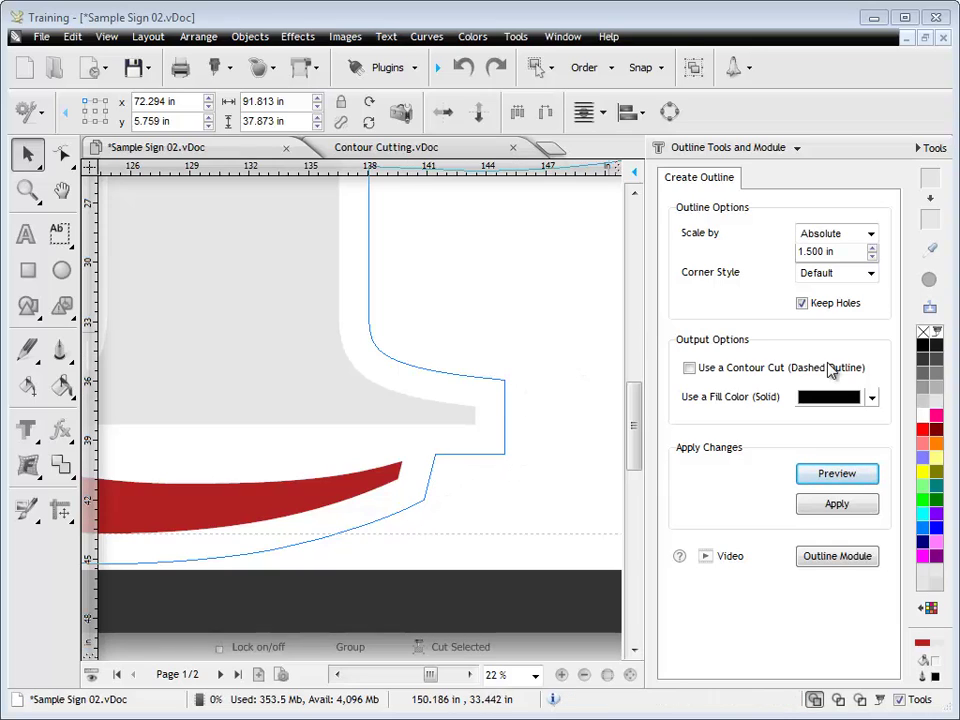
# Step: Try Sharp and Mitred corners, then apply the black 1.5 in outline with Round corners
pyautogui.click(870, 274)
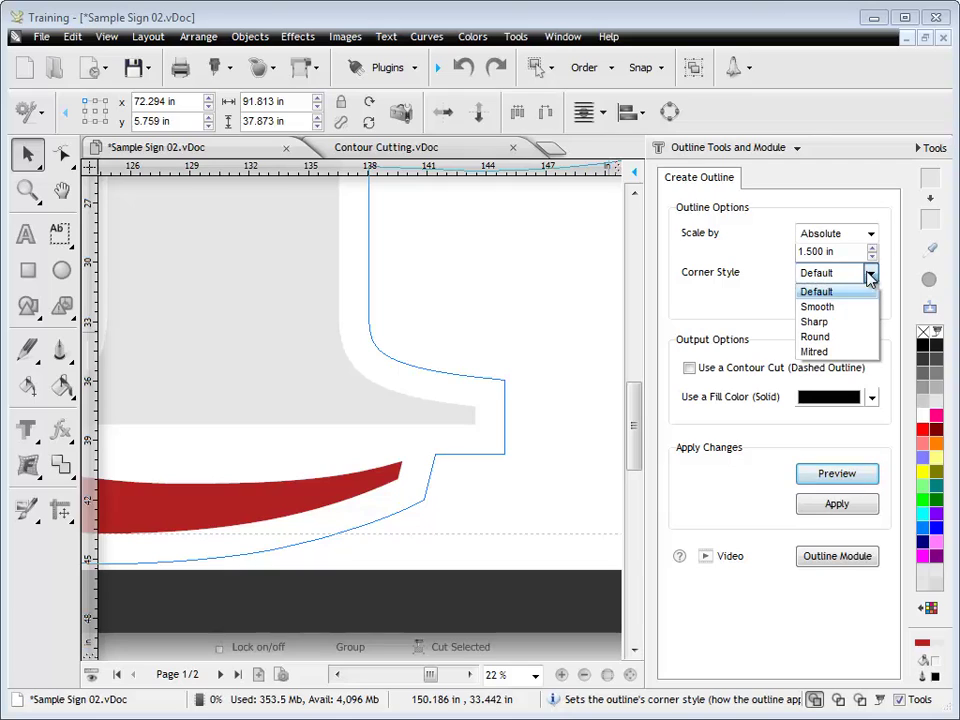
pyautogui.click(850, 307)
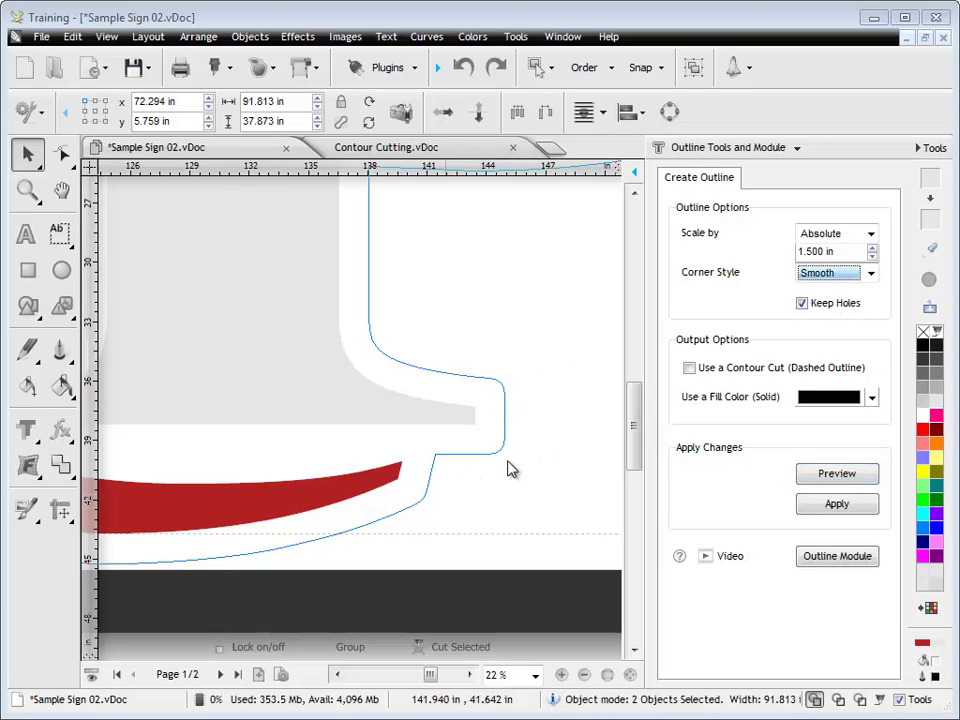
pyautogui.click(870, 274)
pyautogui.click(840, 321)
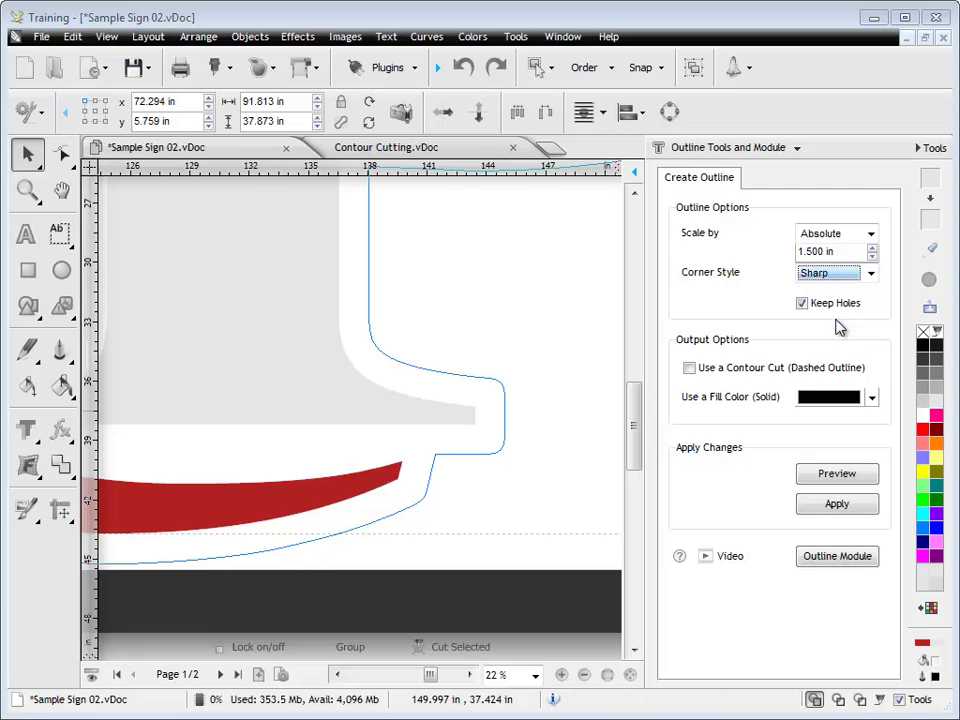
pyautogui.click(870, 274)
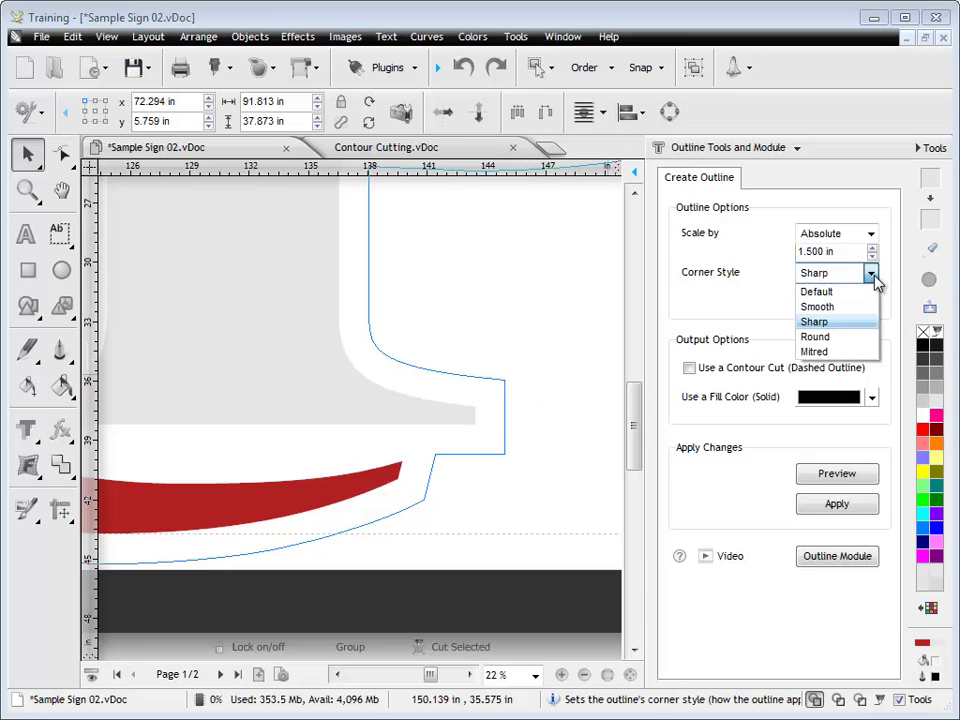
pyautogui.click(821, 352)
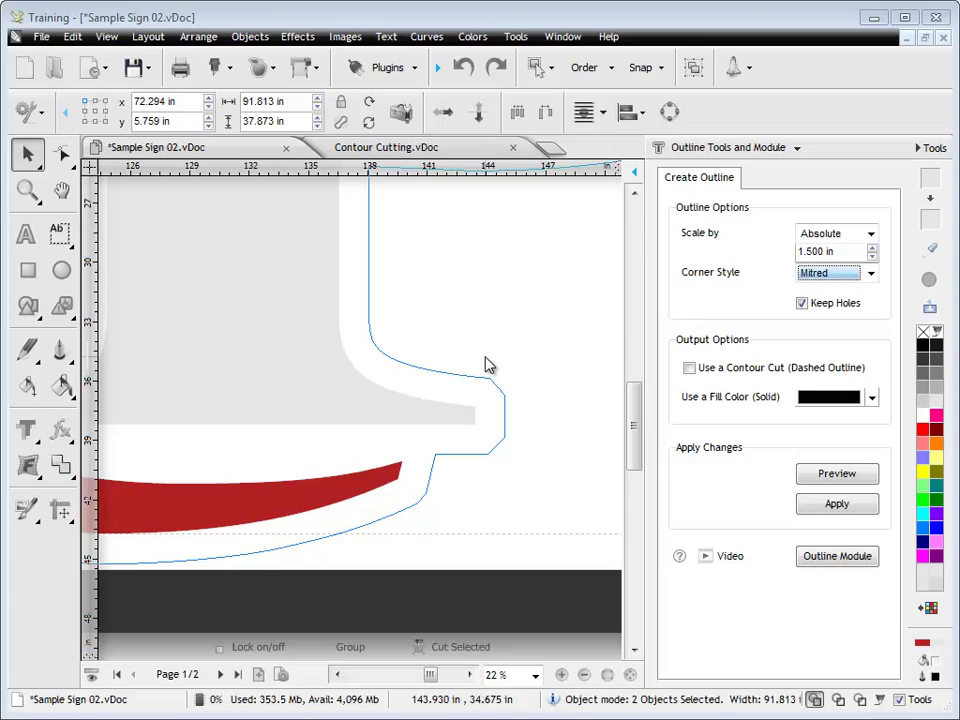
pyautogui.click(870, 274)
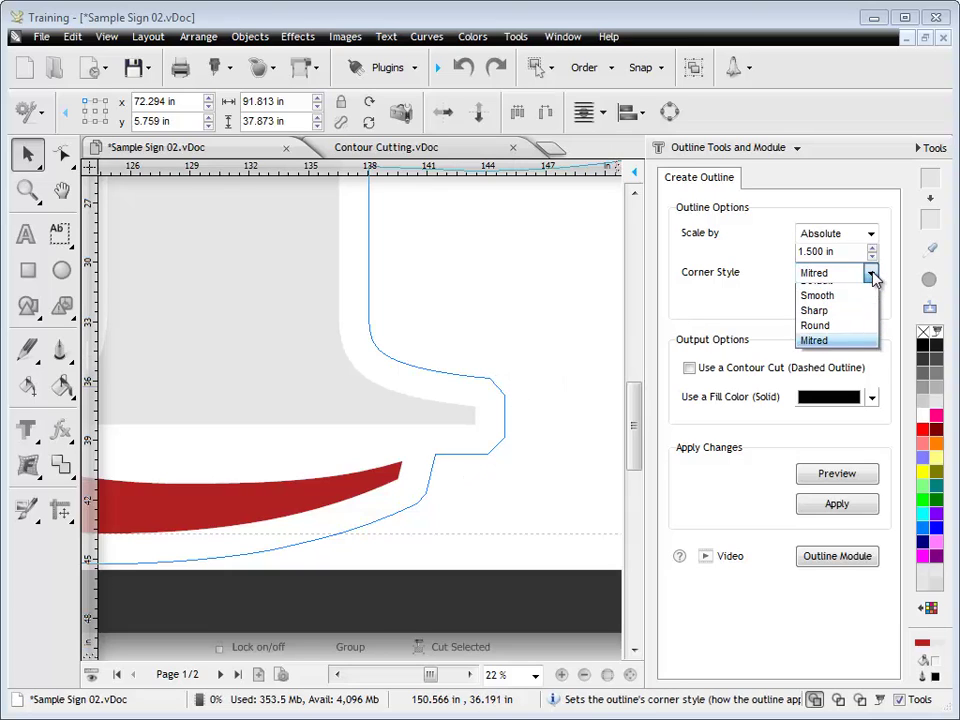
pyautogui.click(830, 336)
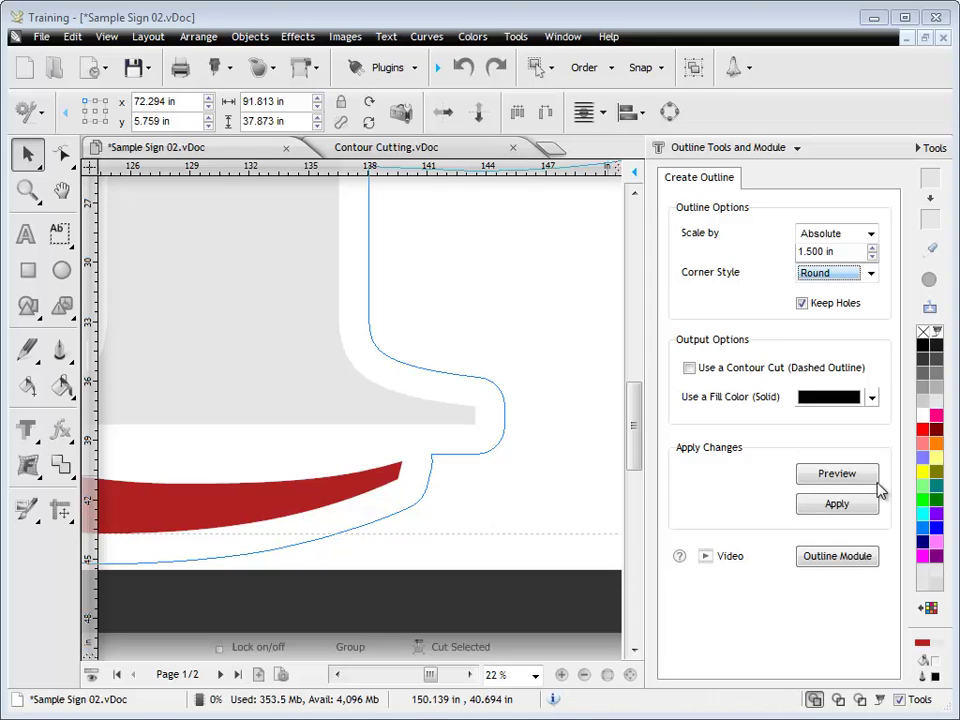
pyautogui.click(848, 508)
pyautogui.click(525, 484)
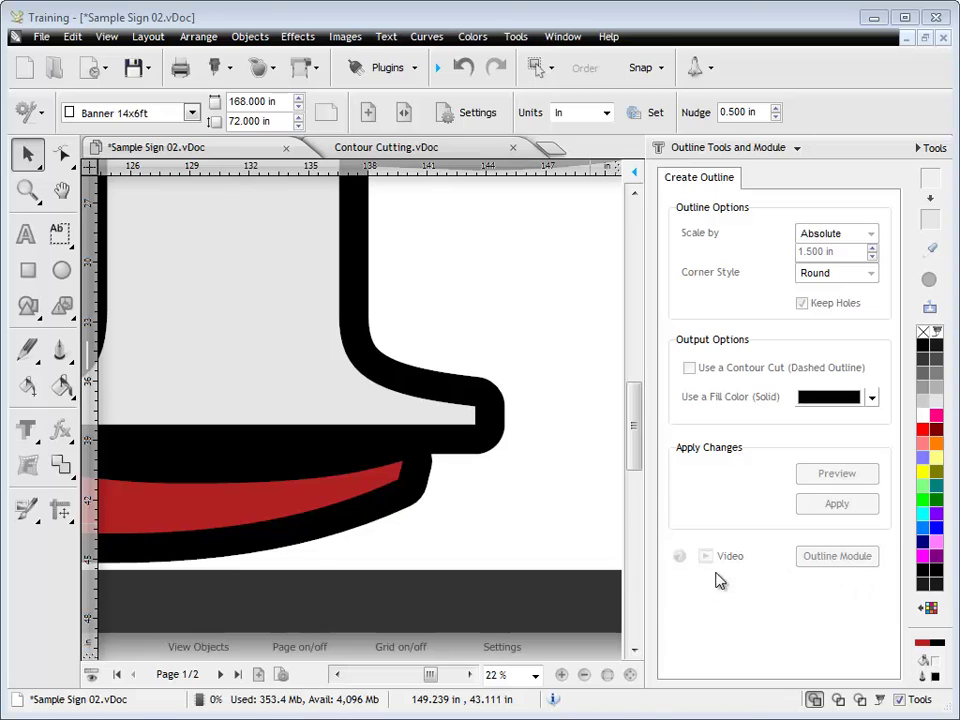
# Step: Undo the black outline and apply a dashed 1.500 in contour-cut outline to the W&P logo
pyautogui.click(630, 674)
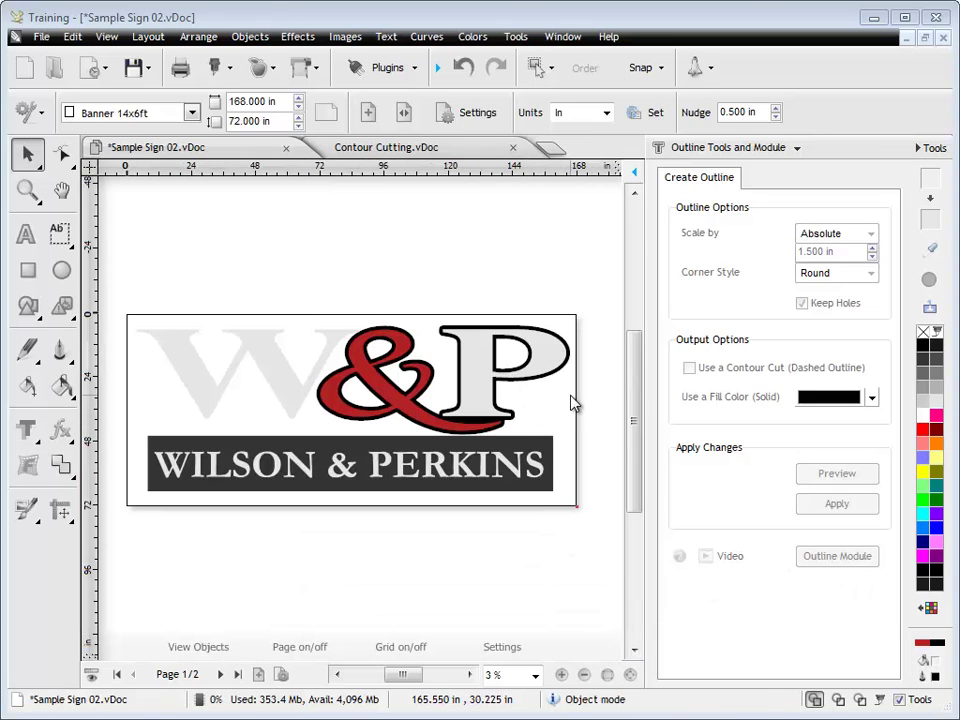
pyautogui.click(463, 67)
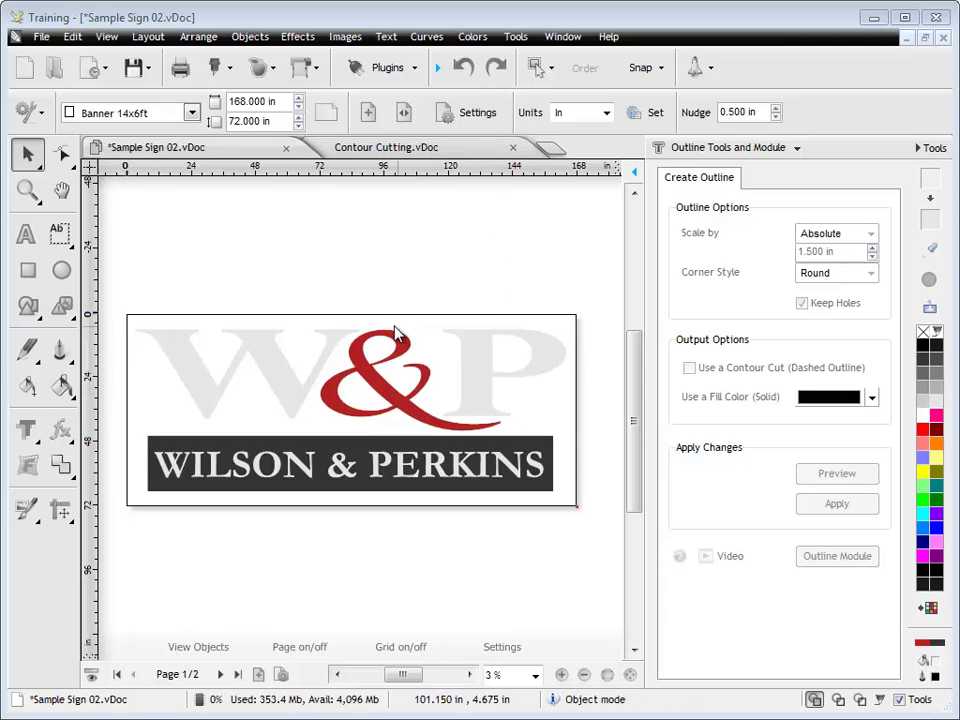
pyautogui.moveTo(119, 289); pyautogui.dragTo(591, 448)
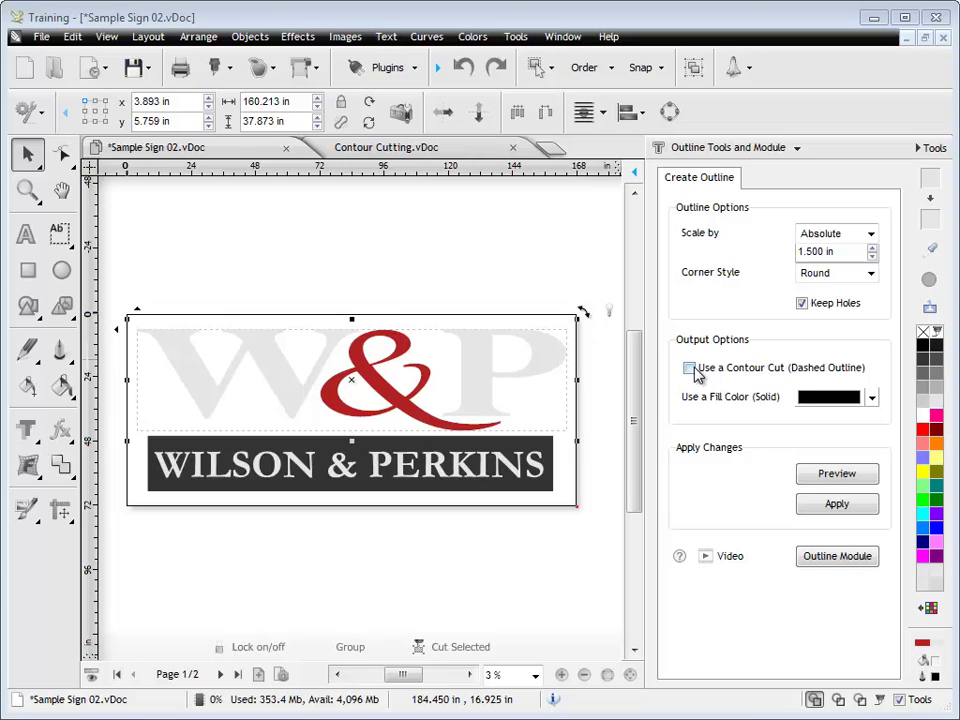
pyautogui.click(690, 369)
pyautogui.click(846, 476)
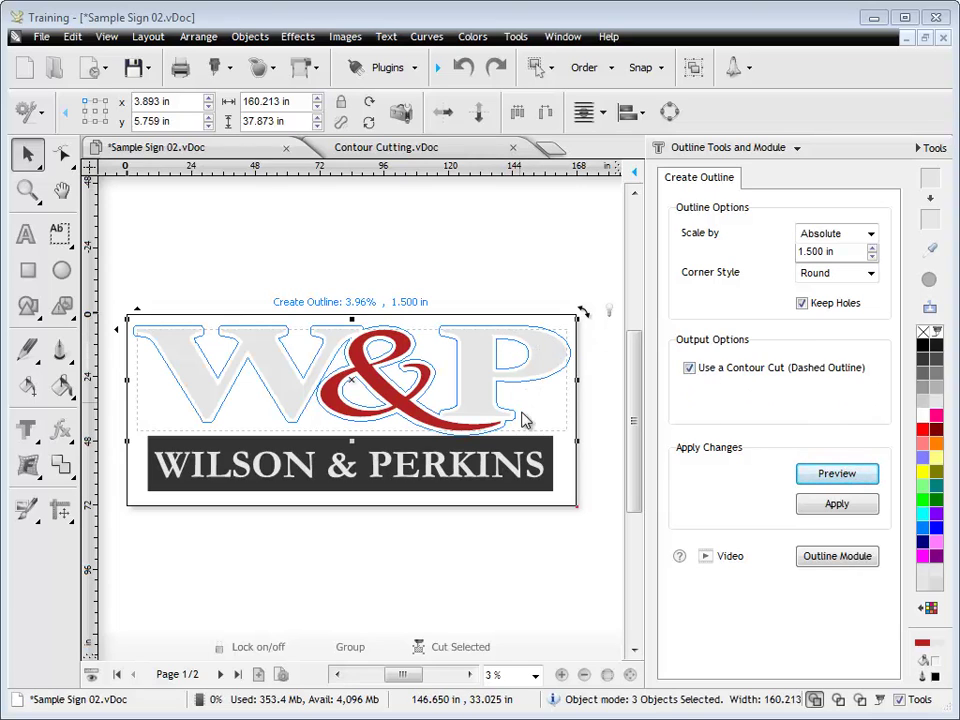
pyautogui.click(835, 505)
pyautogui.click(527, 280)
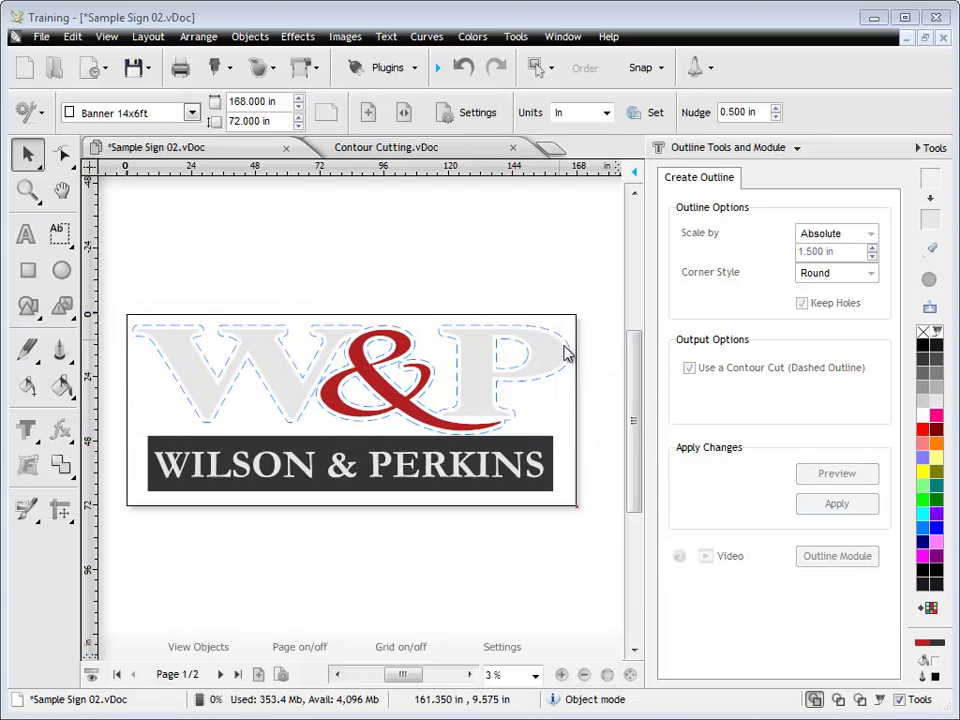
pyautogui.click(513, 390)
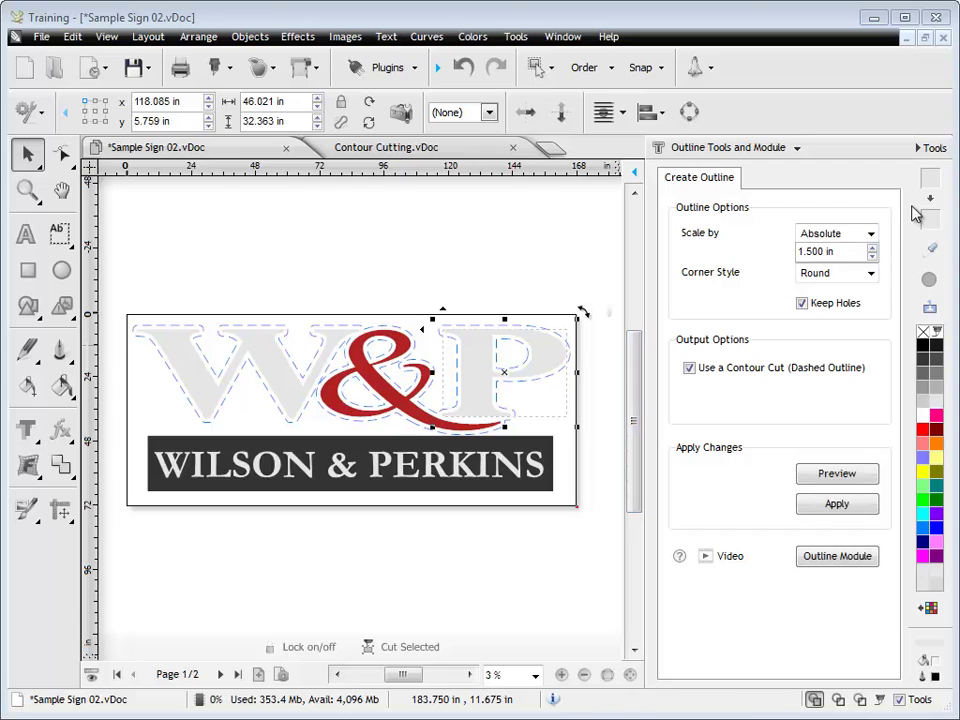
pyautogui.click(548, 330)
pyautogui.click(545, 332)
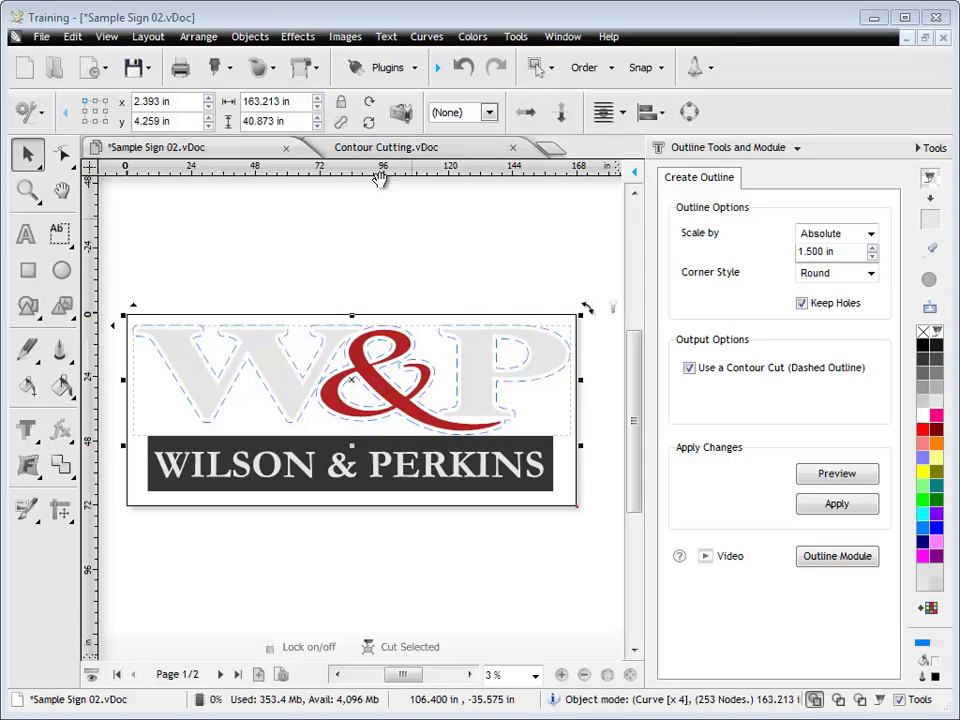
pyautogui.click(262, 67)
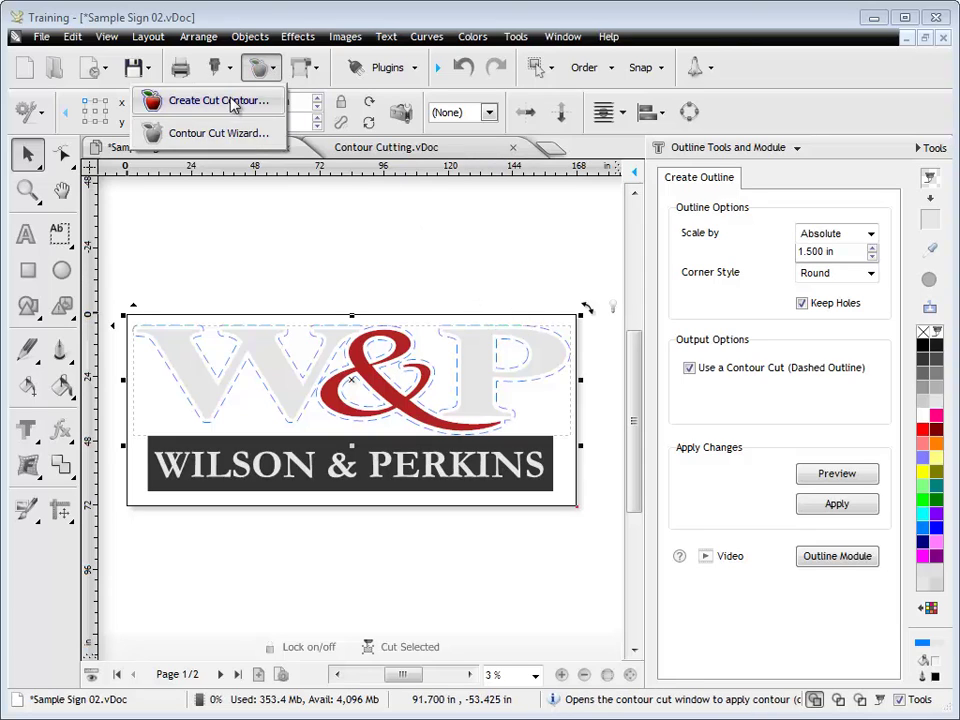
pyautogui.click(478, 312)
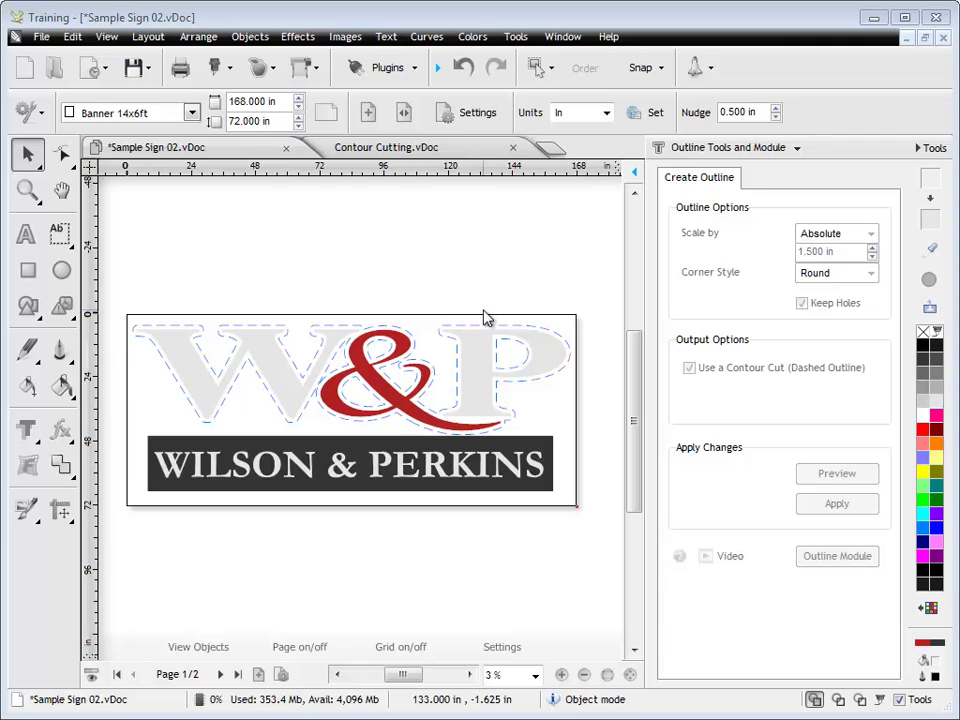
# Step: Undo the contour cut and apply a solid red 1.500 in outline to the W&P letters
pyautogui.click(464, 68)
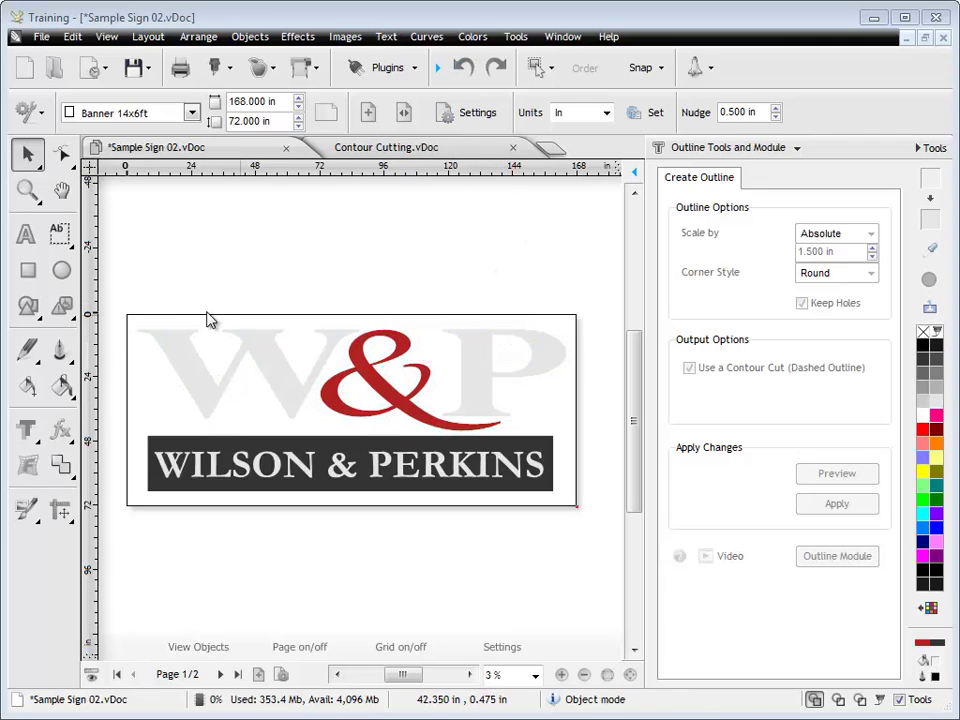
pyautogui.moveTo(124, 288); pyautogui.dragTo(592, 452)
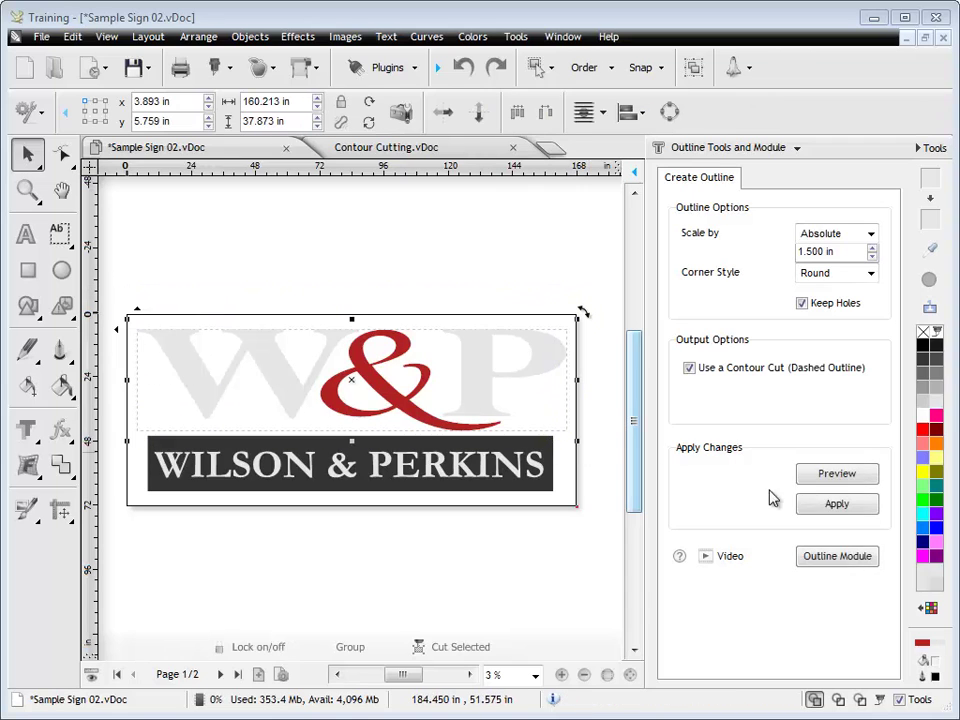
pyautogui.click(847, 477)
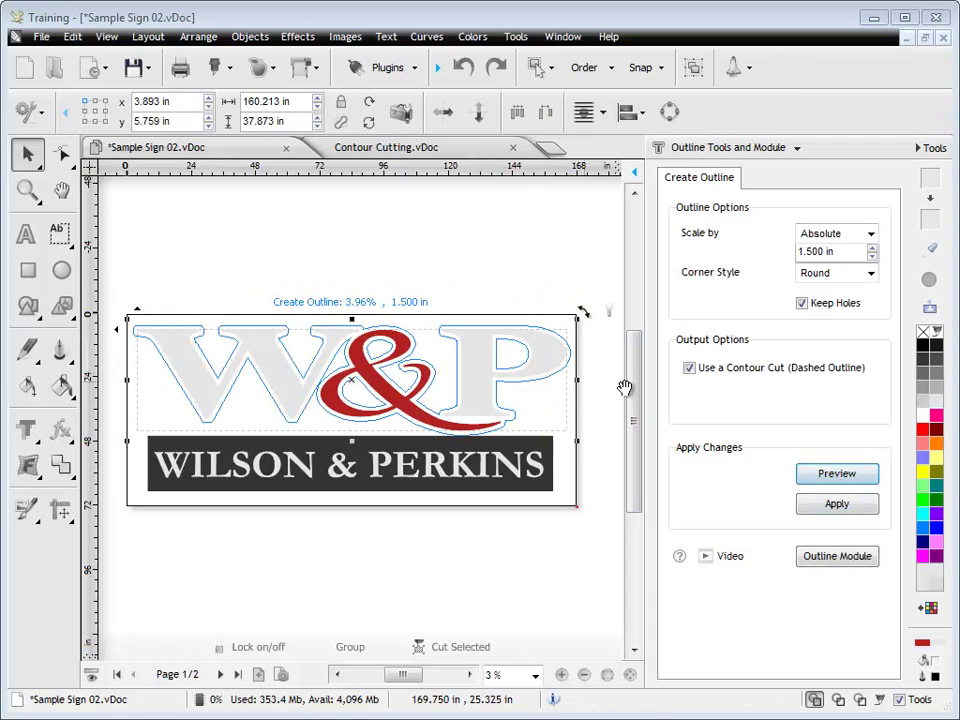
pyautogui.click(690, 369)
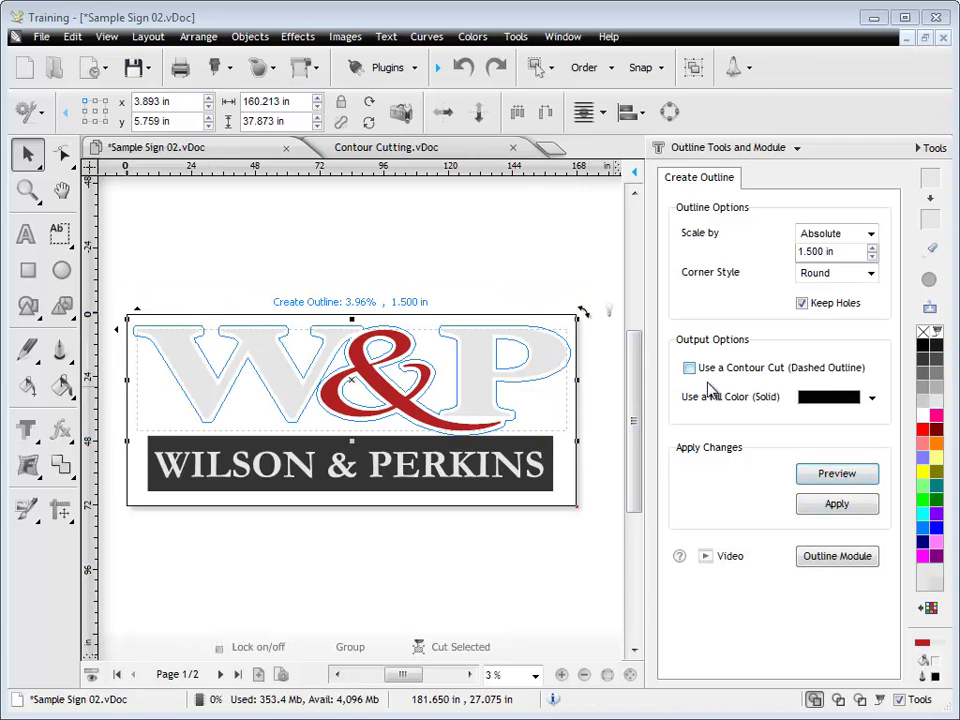
pyautogui.click(871, 399)
pyautogui.click(811, 455)
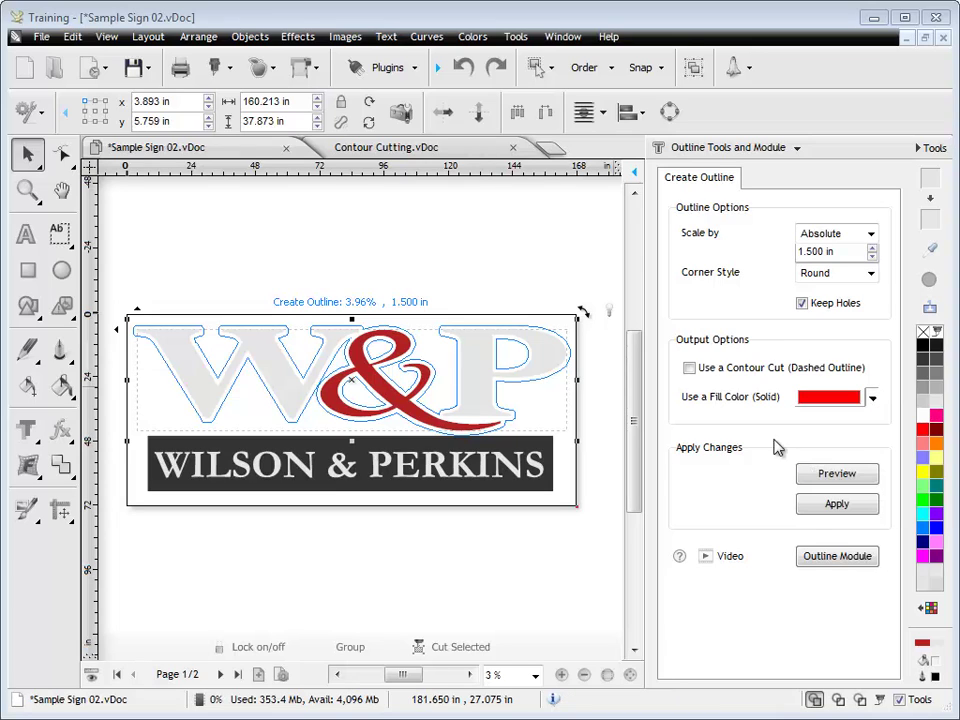
pyautogui.click(845, 482)
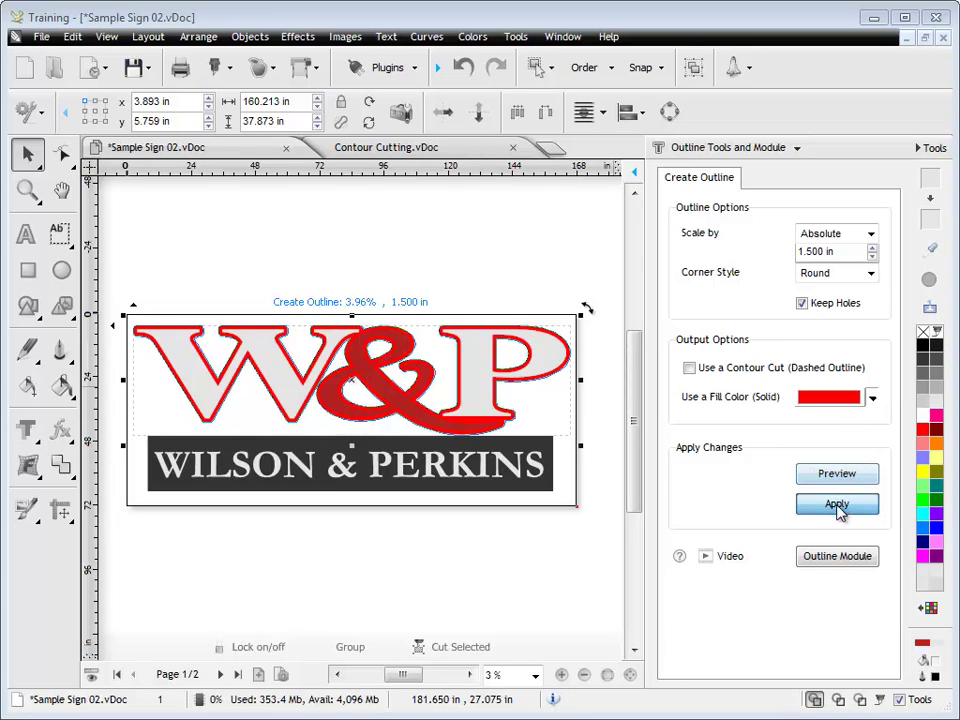
pyautogui.click(838, 505)
pyautogui.click(551, 285)
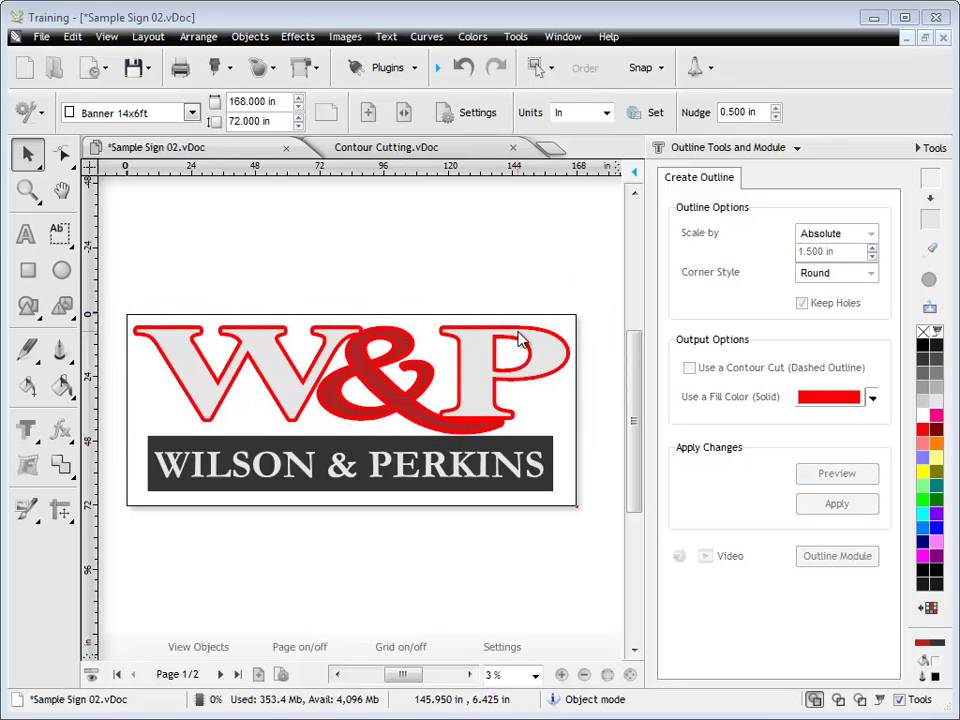
# Step: Undo the red outline and apply a black outline to the sign's letters instead
pyautogui.click(463, 67)
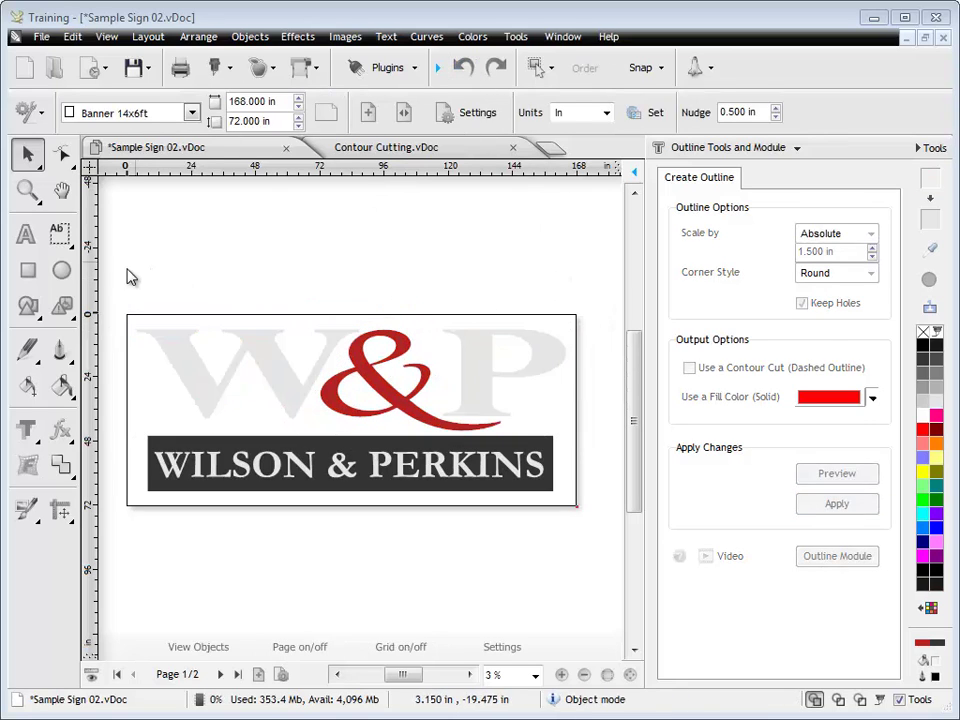
pyautogui.moveTo(128, 272); pyautogui.dragTo(593, 447)
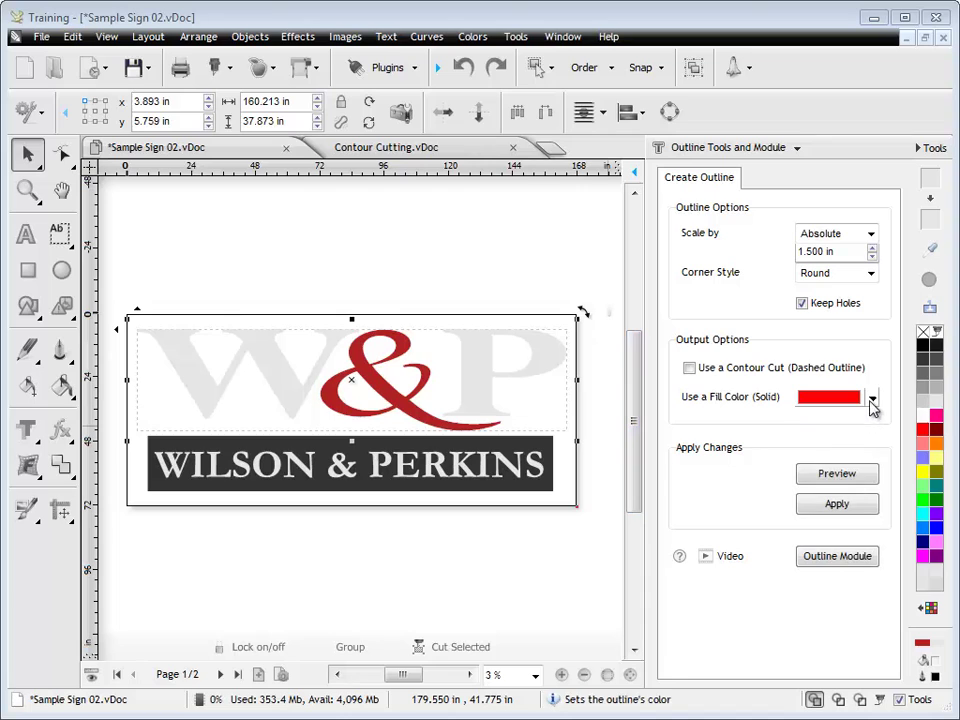
pyautogui.click(872, 397)
pyautogui.click(812, 420)
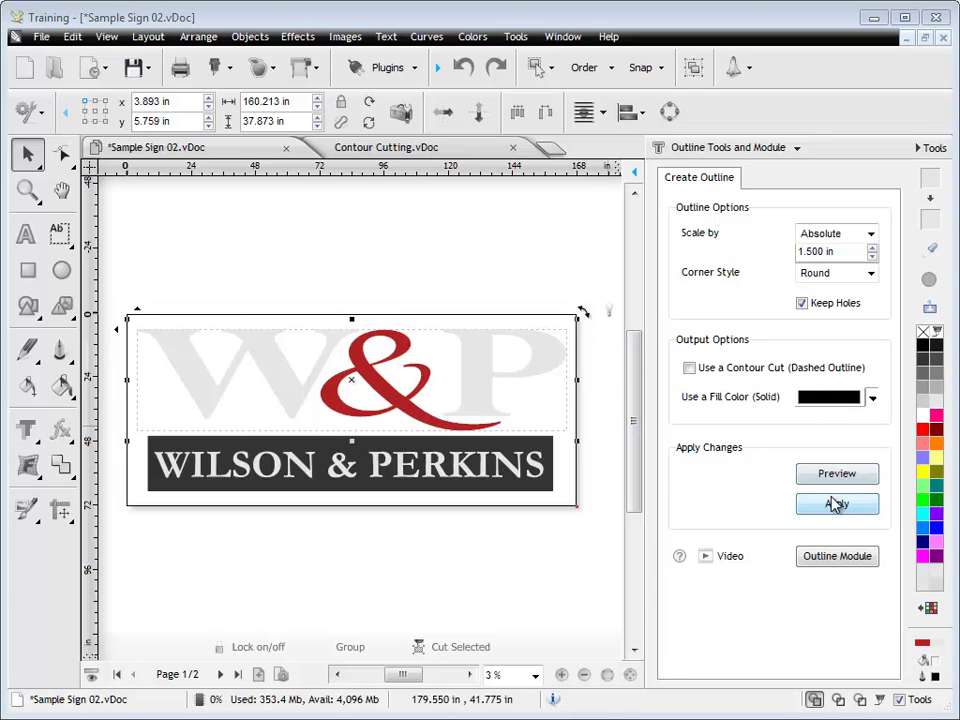
pyautogui.click(836, 505)
pyautogui.click(431, 279)
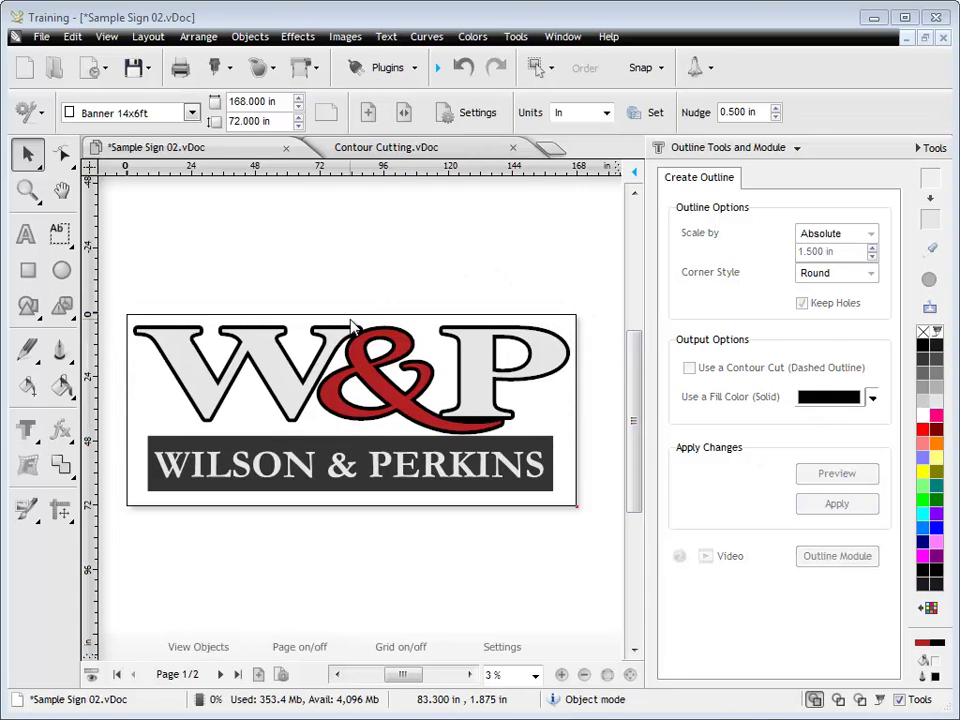
# Step: Drag the black outline off the sign, switch wireframe then filled view, and undo the detached outline
pyautogui.moveTo(350, 376); pyautogui.dragTo(376, 266)
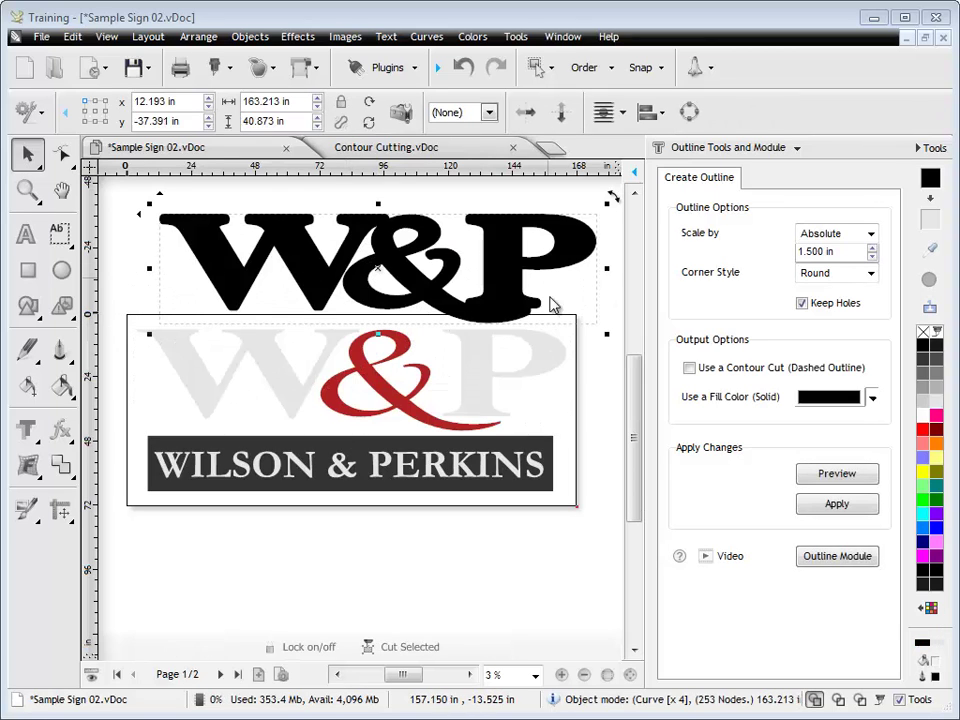
pyautogui.click(837, 699)
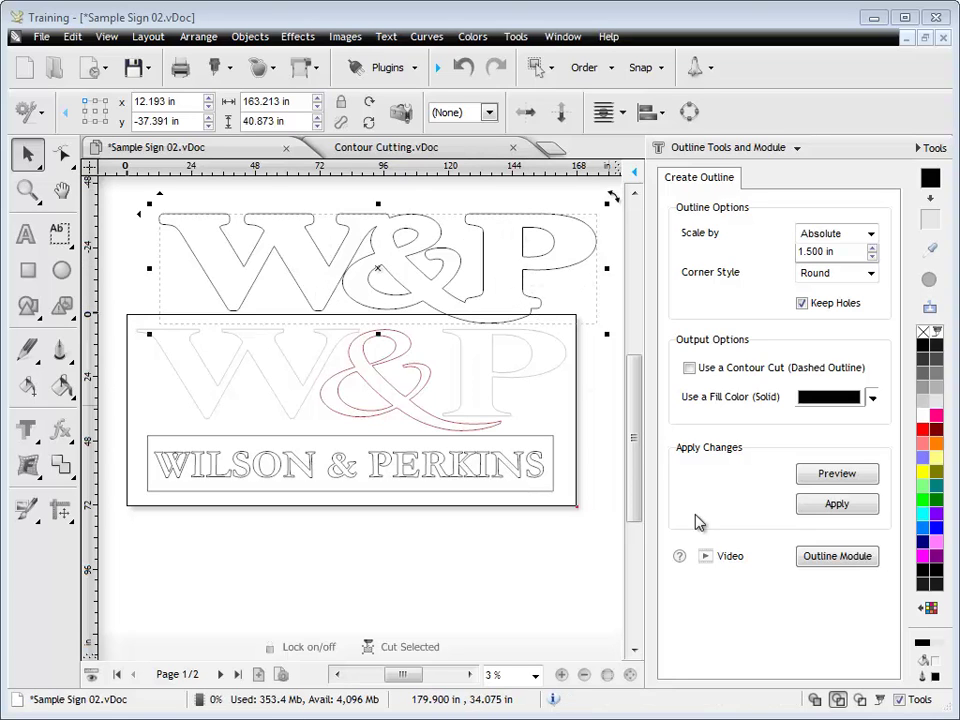
pyautogui.click(814, 698)
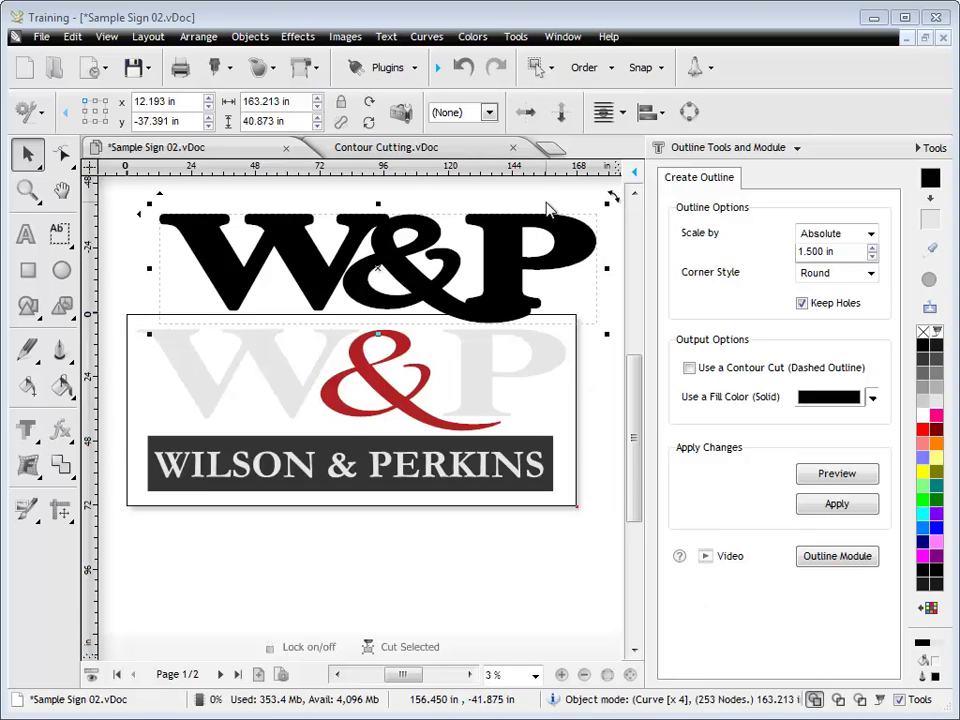
pyautogui.click(463, 67)
pyautogui.moveTo(128, 277); pyautogui.dragTo(585, 440)
pyautogui.click(27, 430)
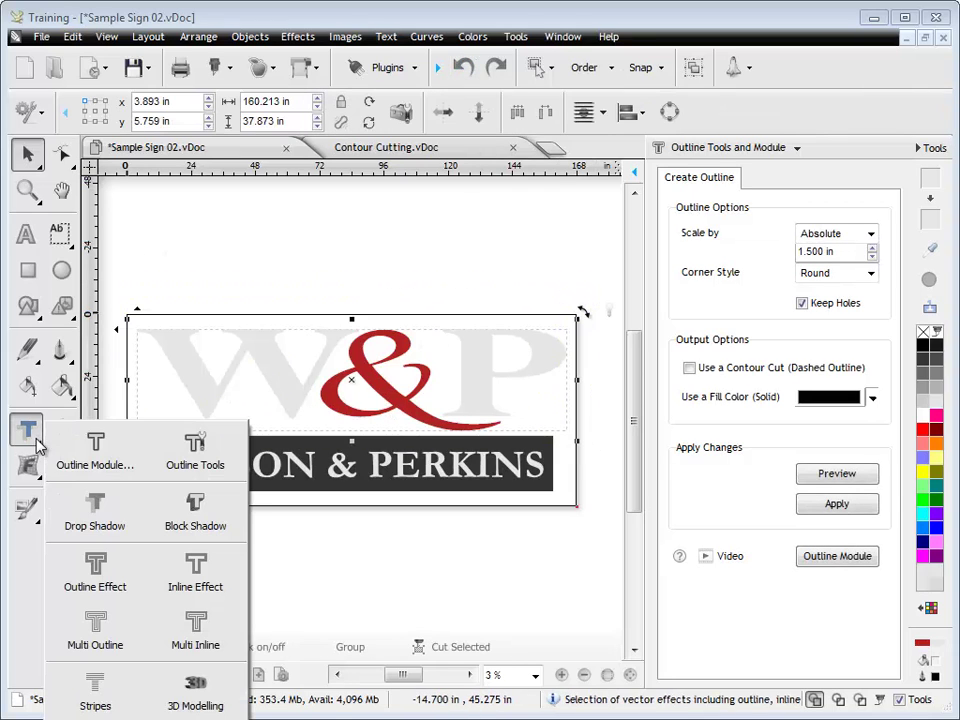
pyautogui.click(106, 585)
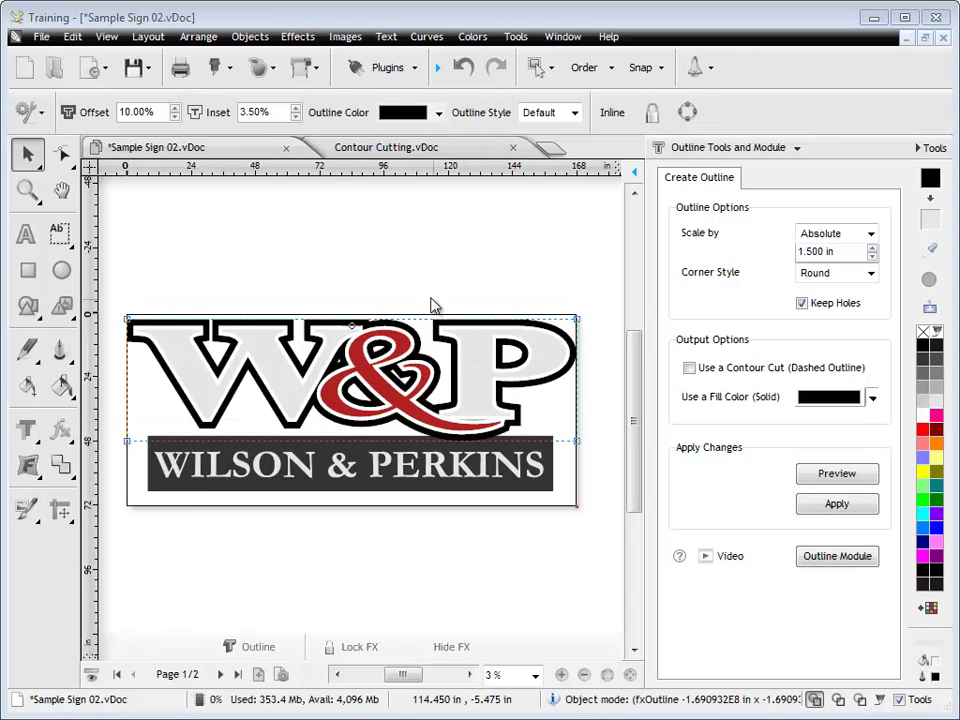
pyautogui.click(296, 117)
pyautogui.click(296, 117)
pyautogui.click(296, 117)
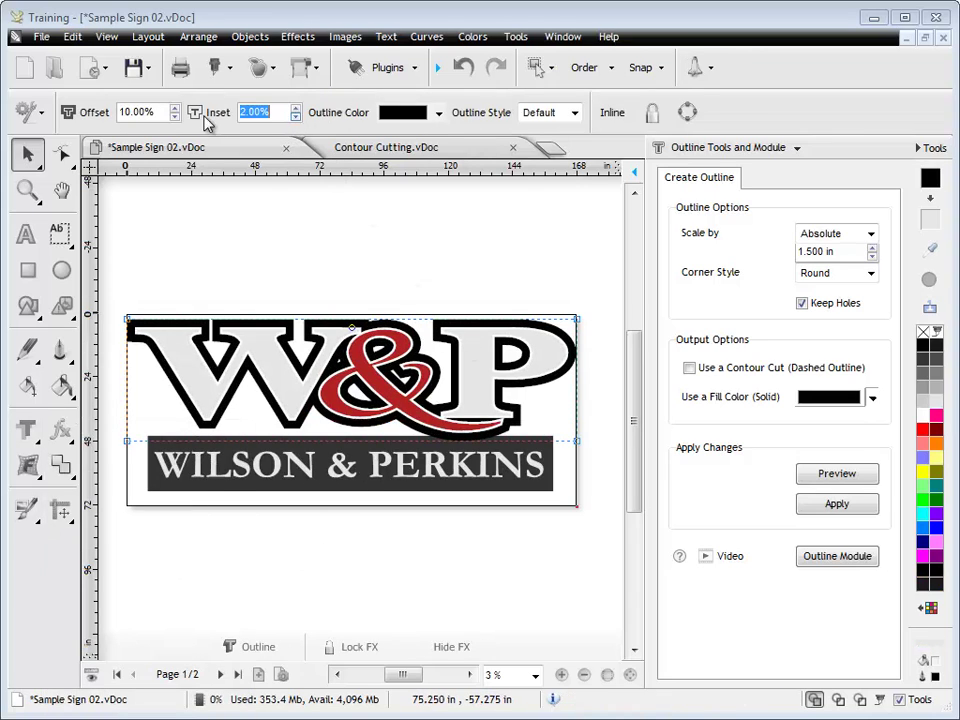
pyautogui.click(175, 117)
pyautogui.click(175, 117)
pyautogui.click(175, 117)
pyautogui.click(175, 117)
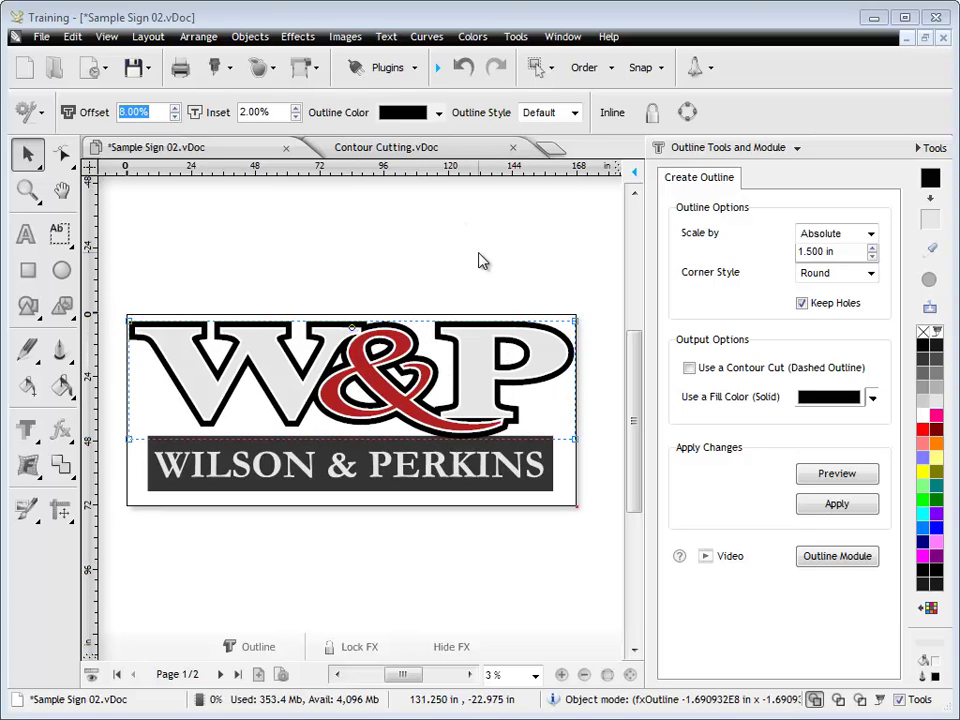
pyautogui.click(193, 236)
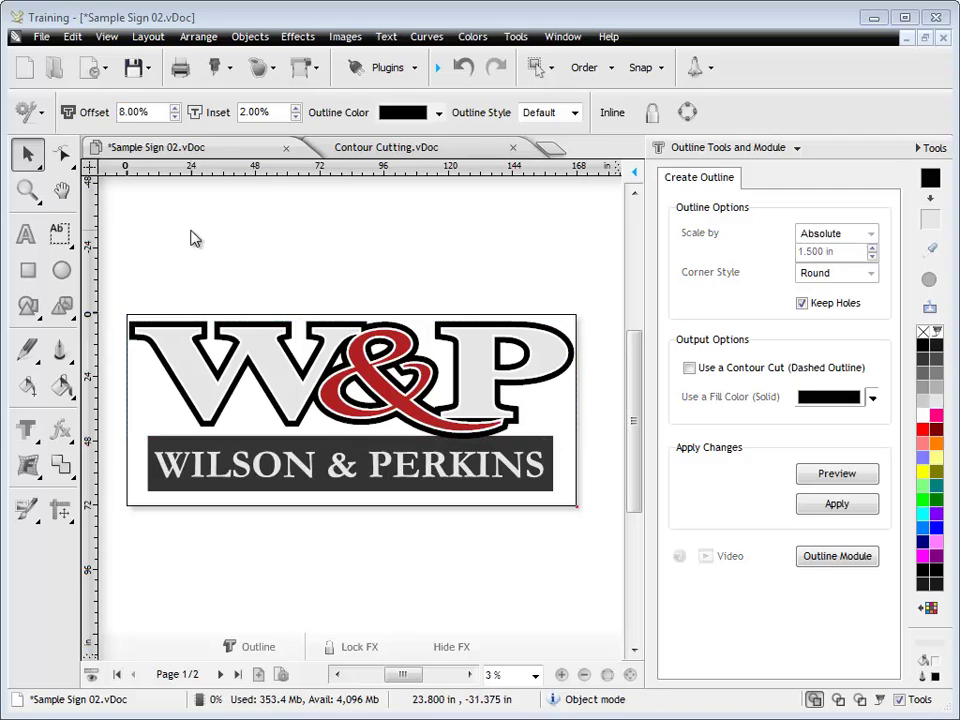
pyautogui.click(310, 388)
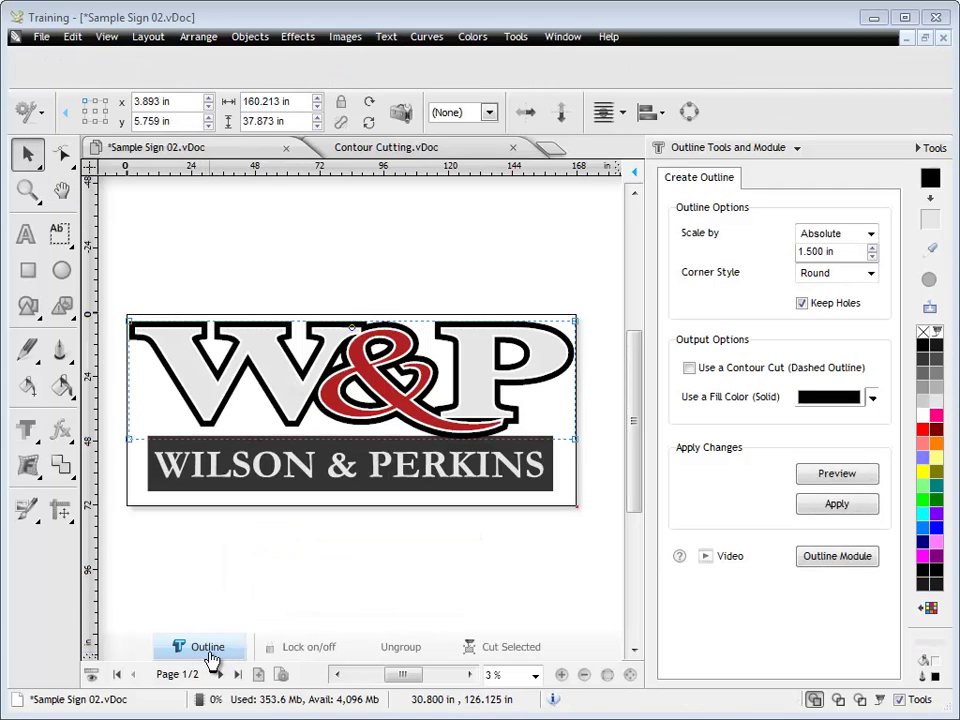
pyautogui.click(209, 652)
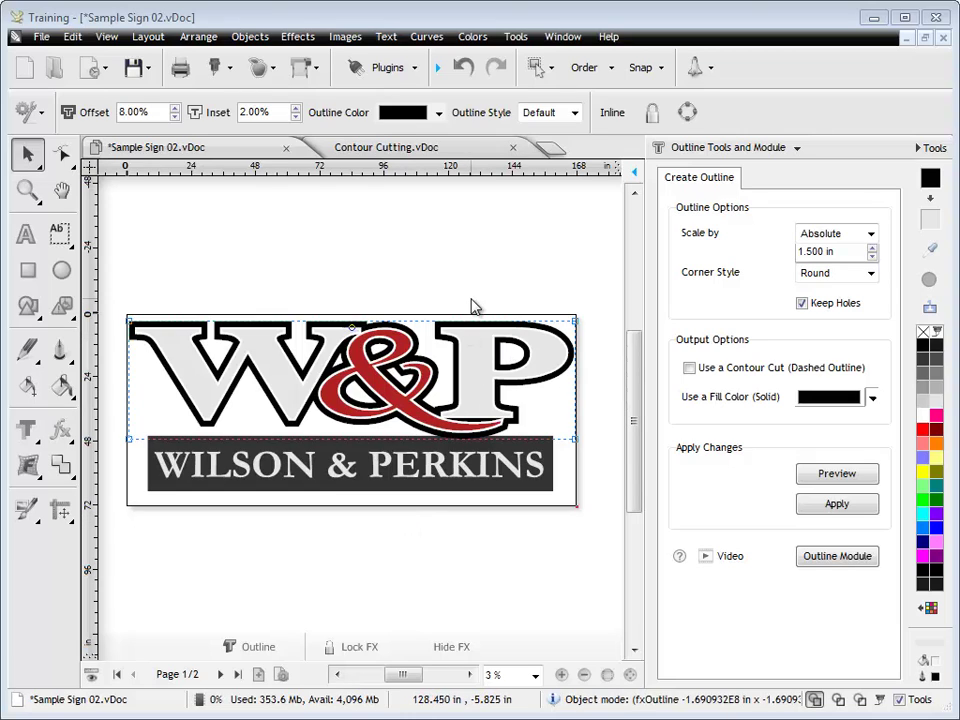
pyautogui.click(480, 355)
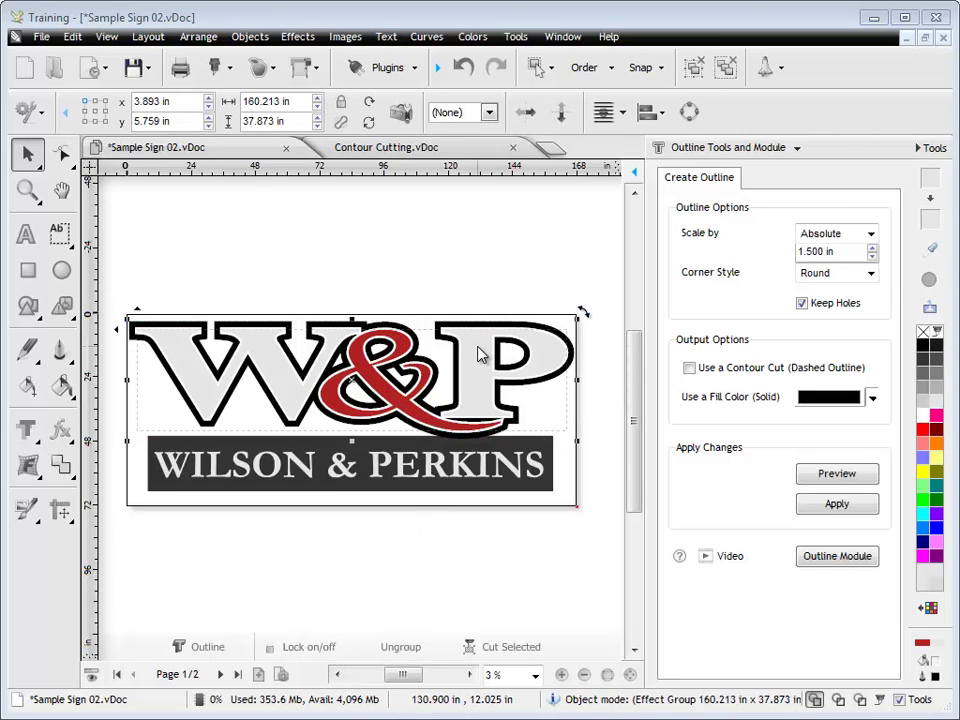
pyautogui.click(697, 74)
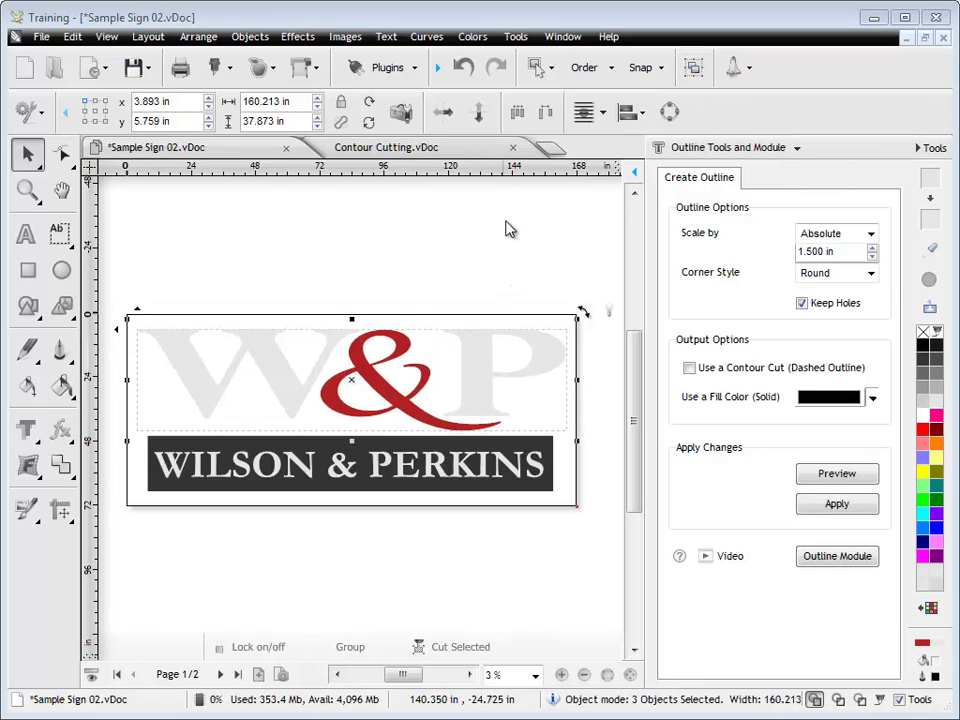
pyautogui.click(464, 68)
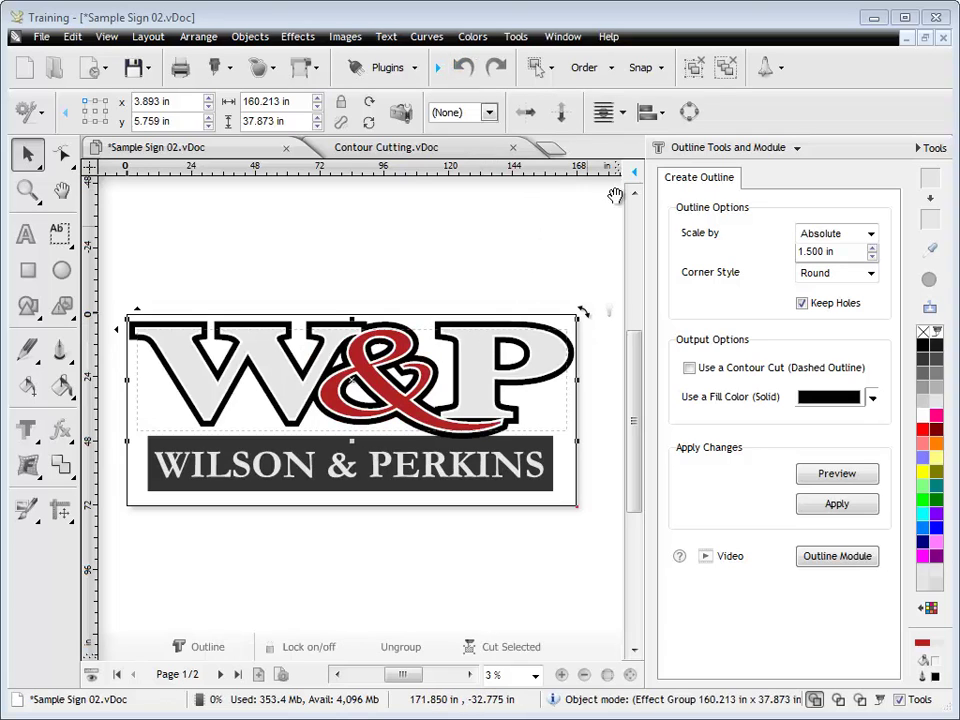
pyautogui.click(689, 112)
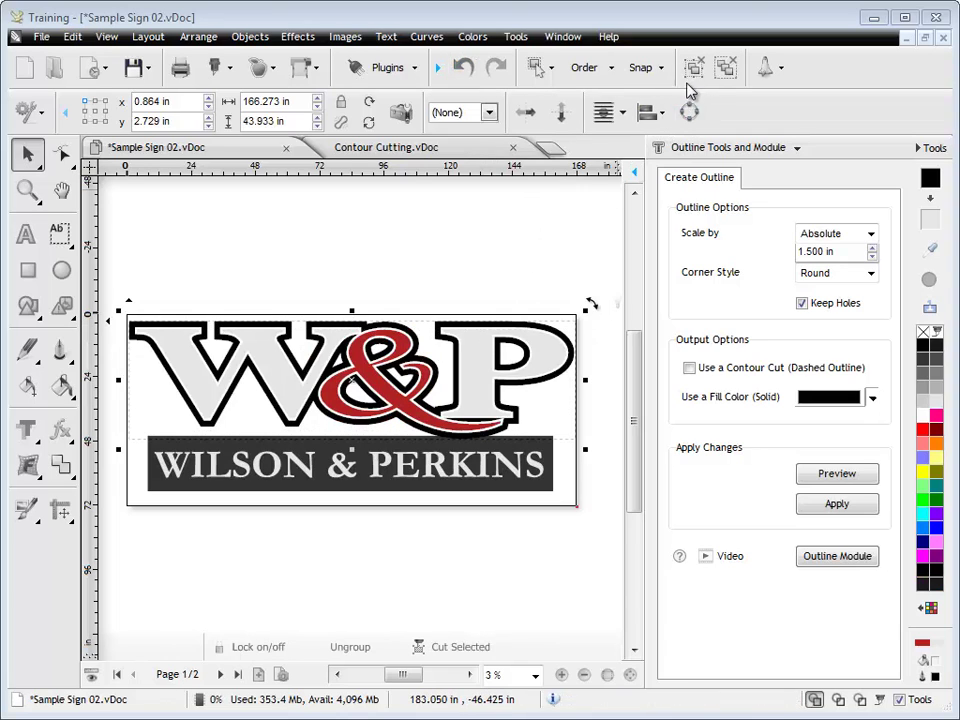
pyautogui.click(695, 68)
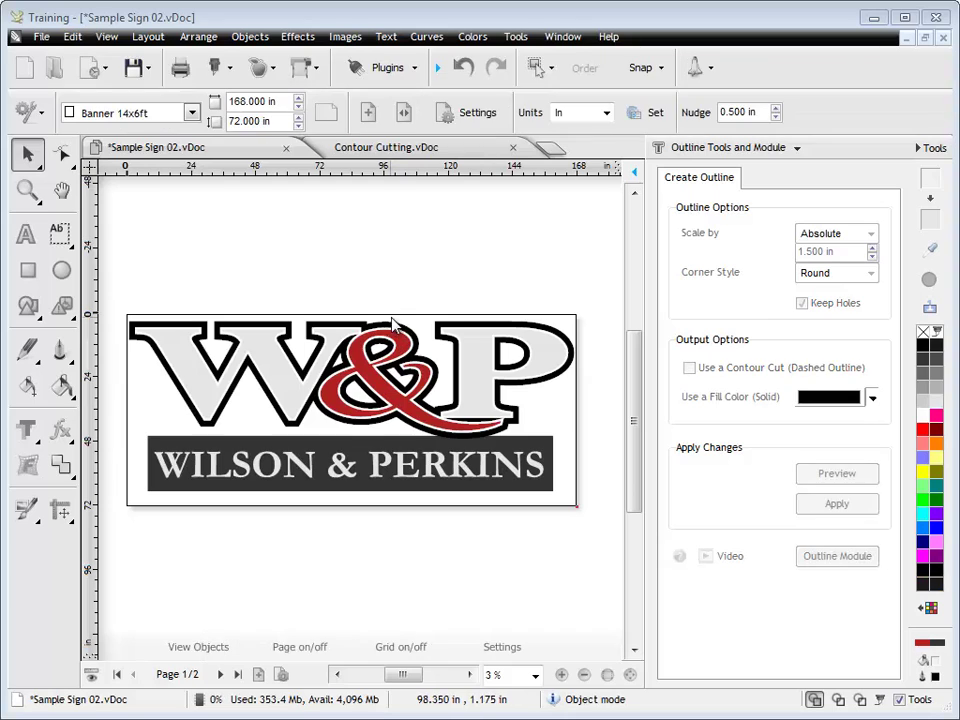
pyautogui.moveTo(392, 332); pyautogui.dragTo(410, 250)
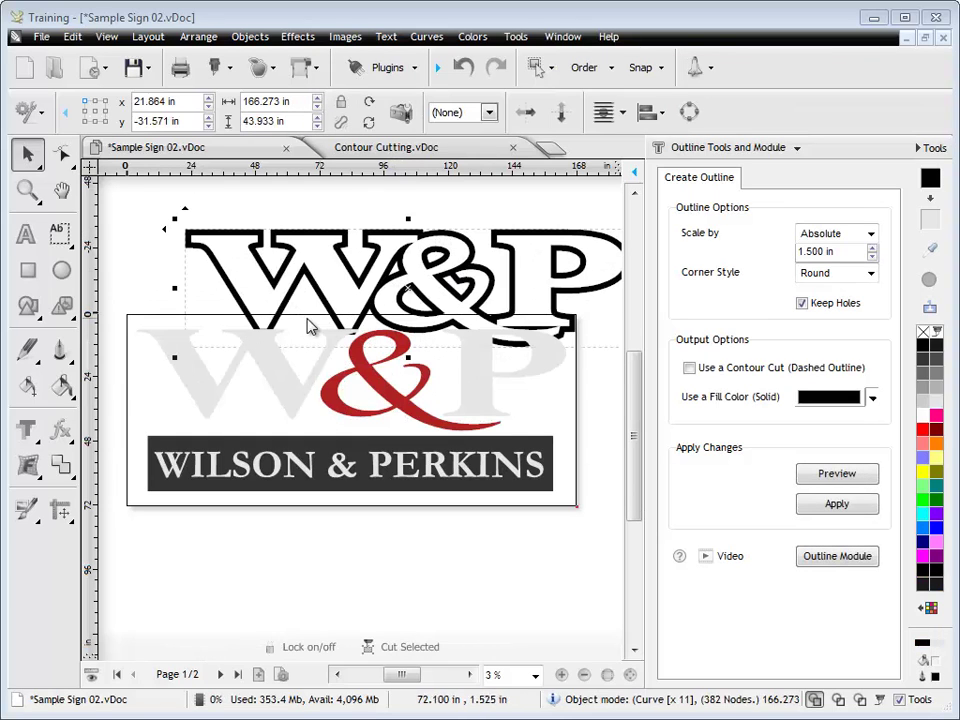
pyautogui.click(72, 36)
pyautogui.click(105, 176)
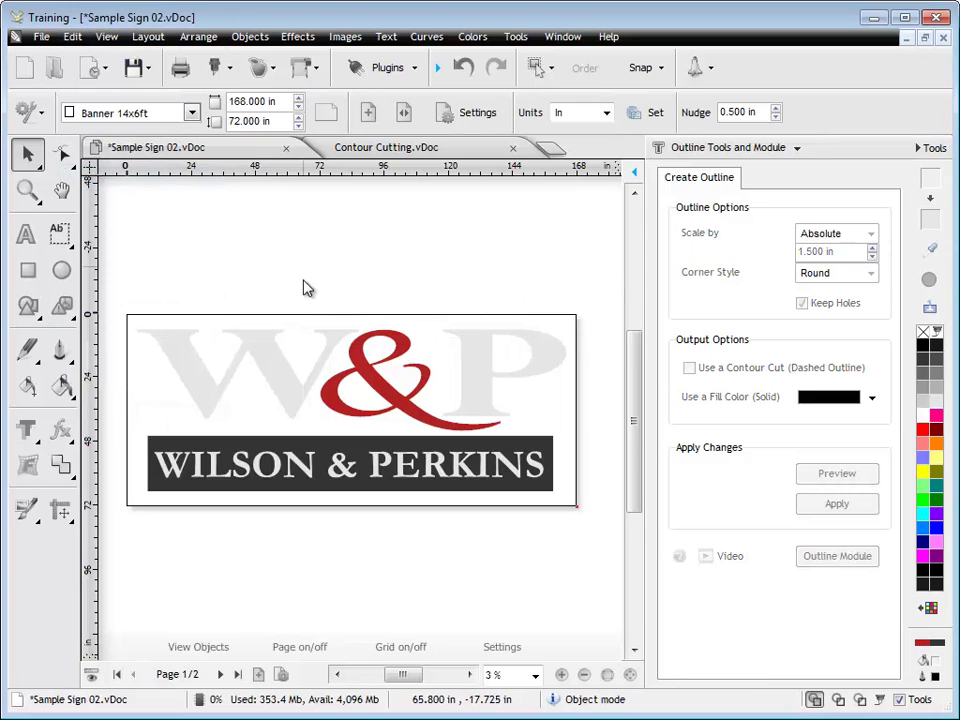
pyautogui.moveTo(123, 300); pyautogui.dragTo(582, 444)
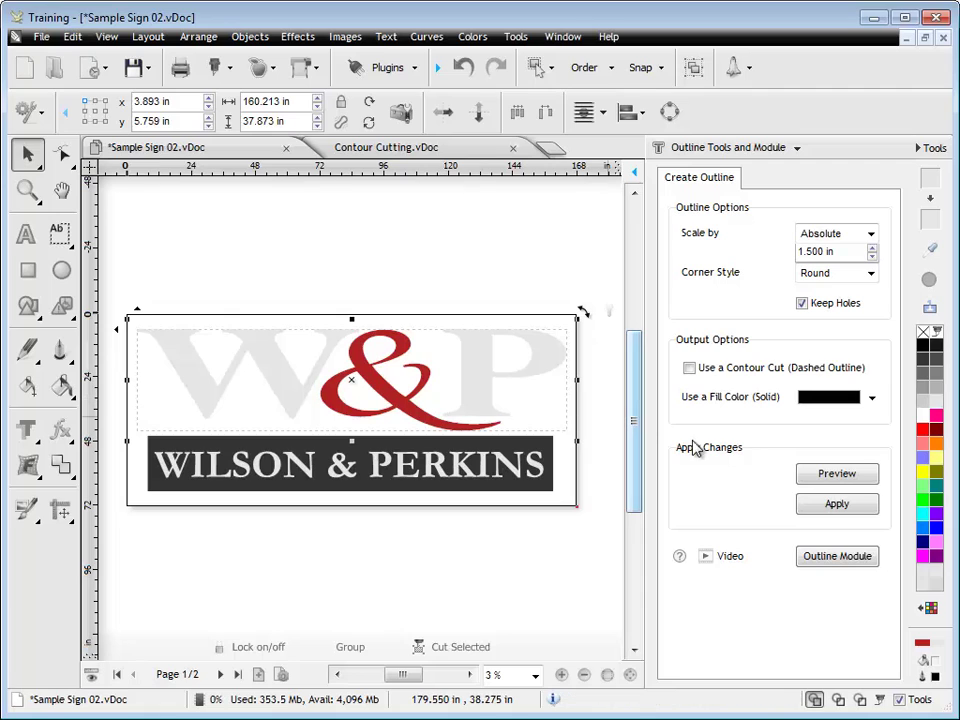
# Step: Accept a 3% outline on the W&P letters in the Outline Module, then go to page 2
pyautogui.click(841, 557)
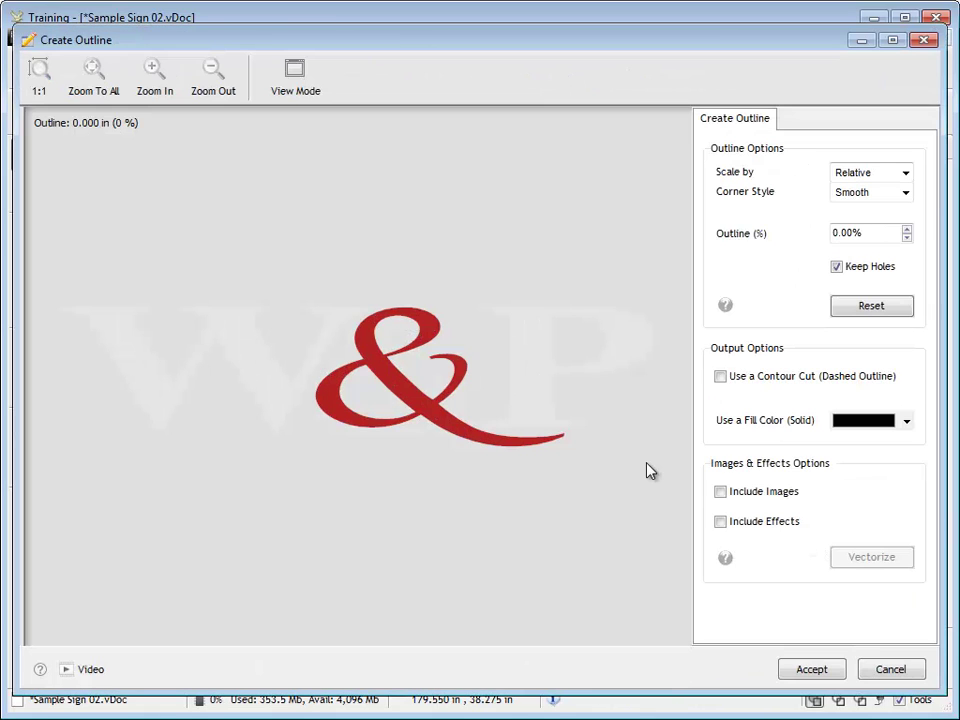
pyautogui.click(906, 229)
pyautogui.click(906, 229)
pyautogui.click(906, 229)
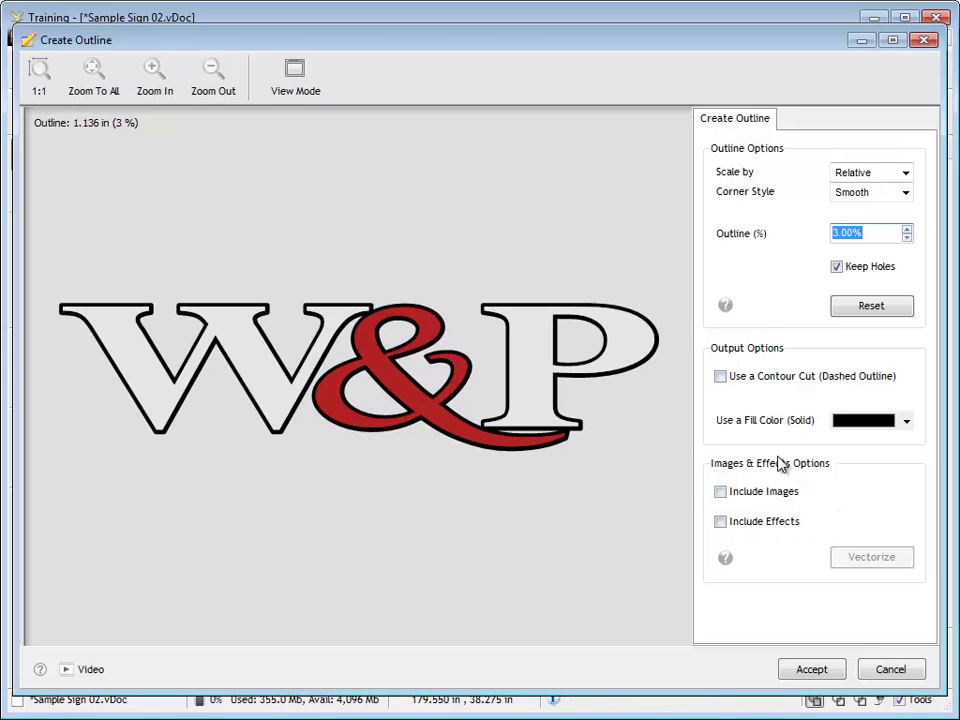
pyautogui.click(822, 674)
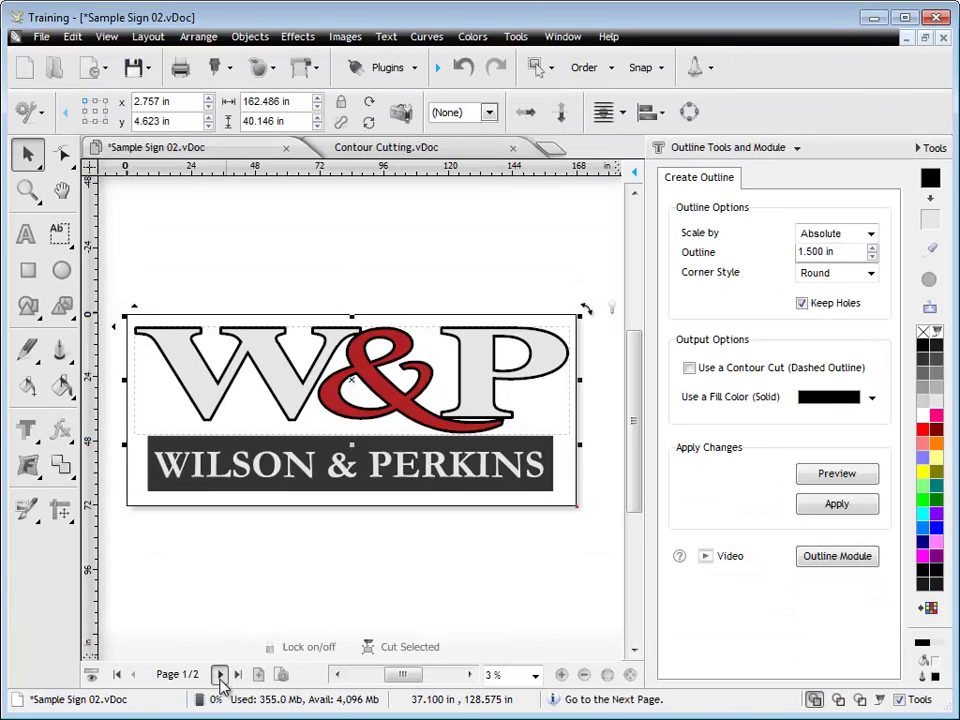
pyautogui.click(220, 674)
# Step: Outline the oranges image at 1% including its auto-traced contours, then return to page 1
pyautogui.click(332, 420)
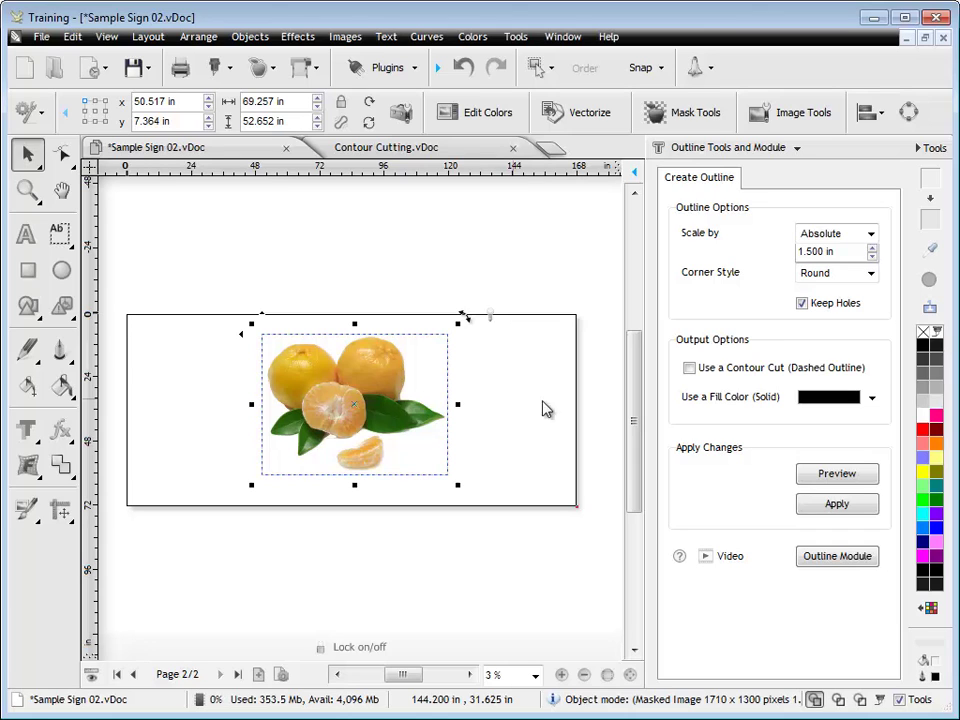
pyautogui.click(829, 558)
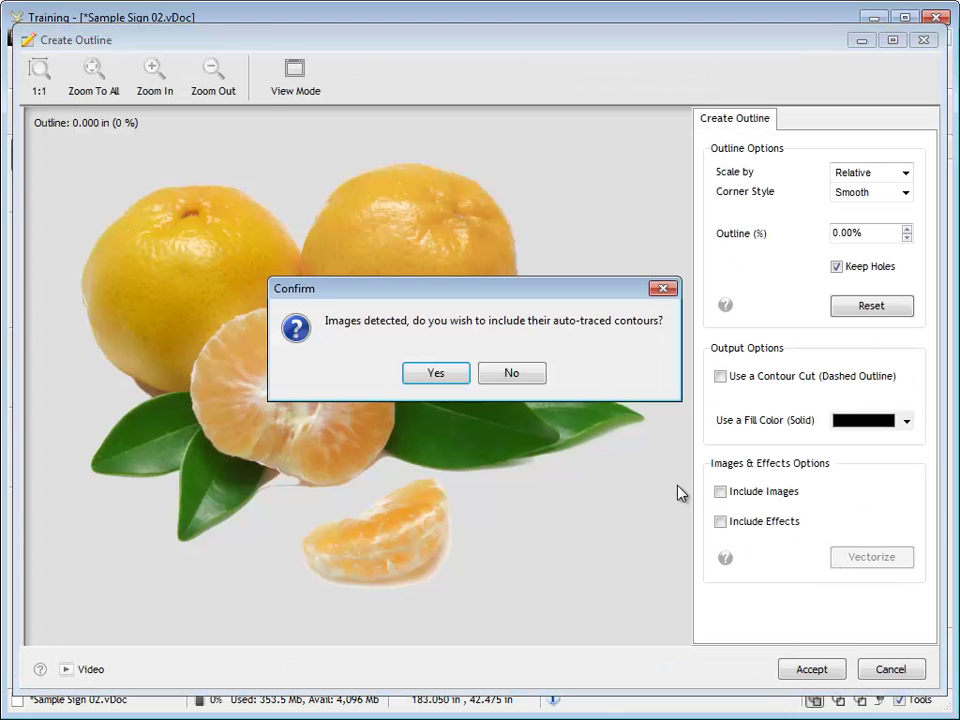
pyautogui.click(436, 373)
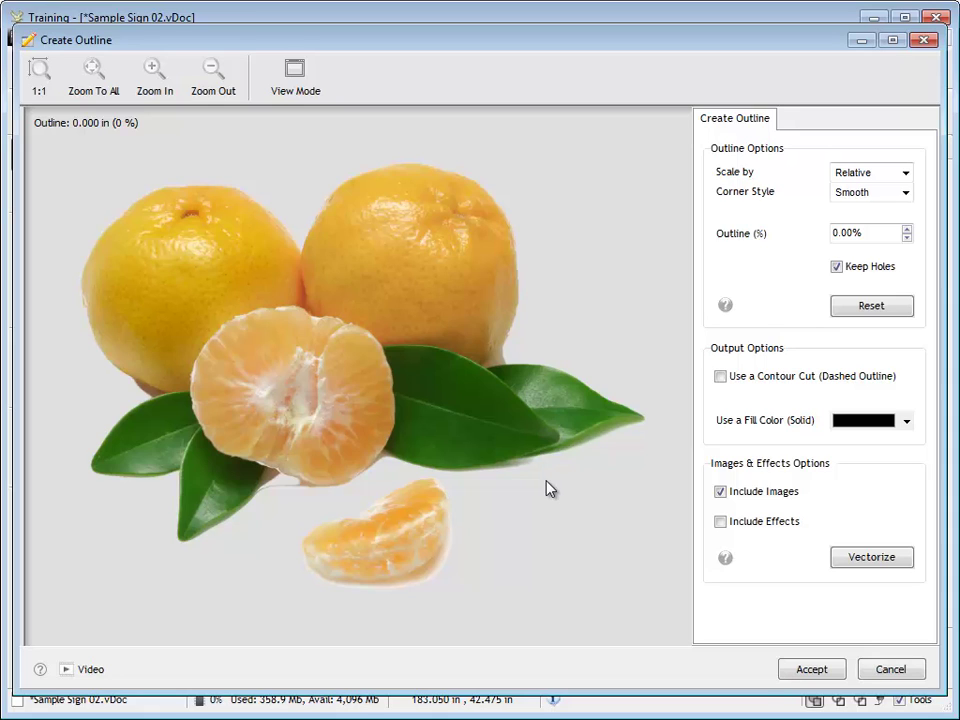
pyautogui.click(906, 228)
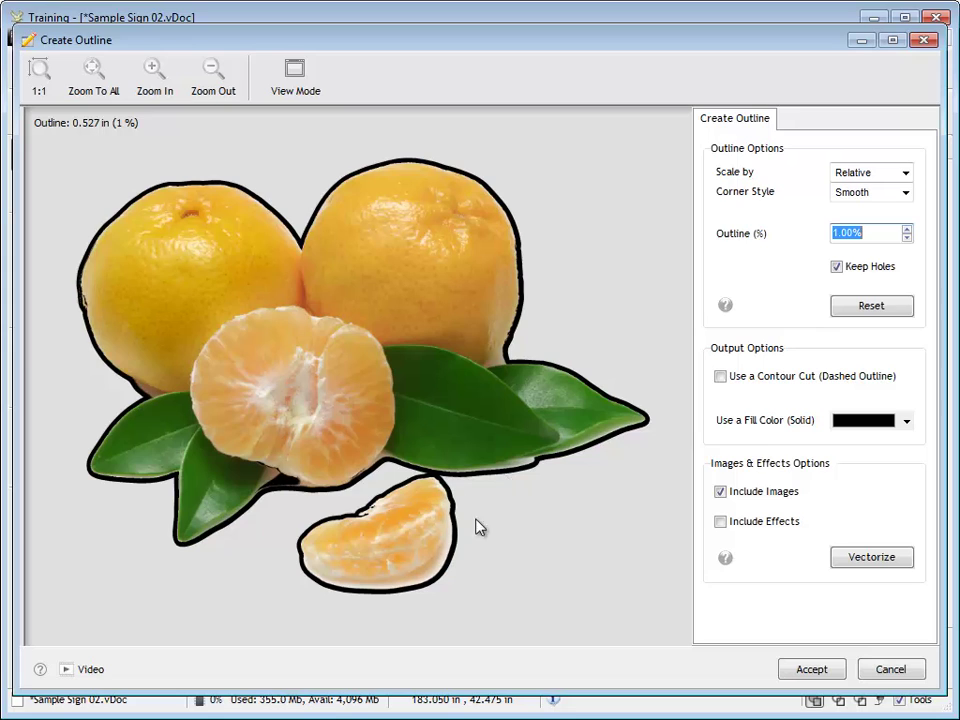
pyautogui.click(826, 677)
pyautogui.click(550, 576)
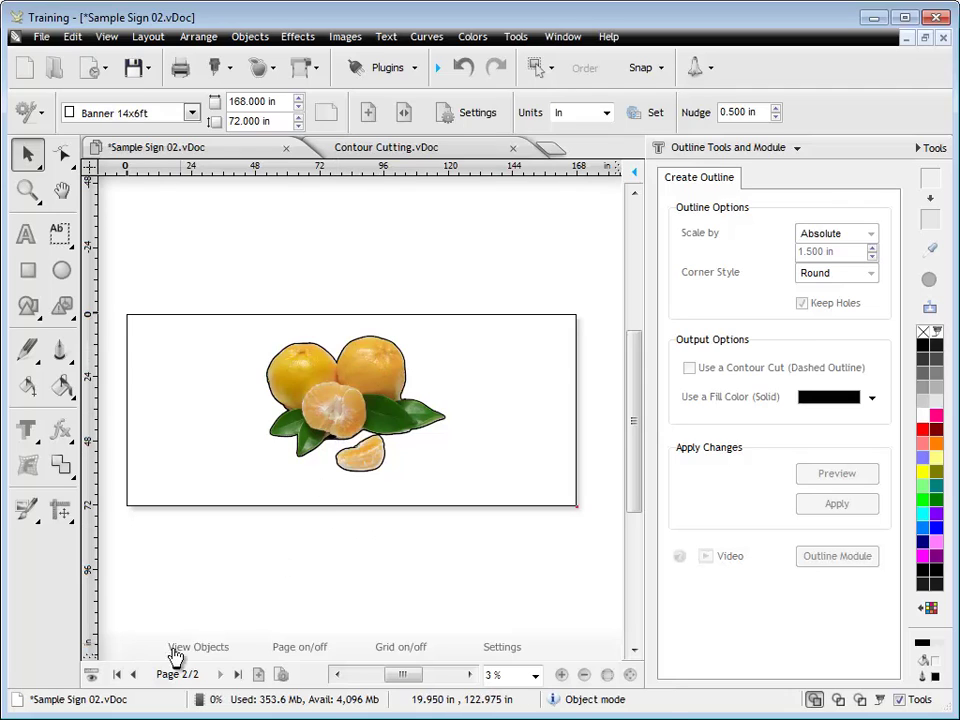
pyautogui.click(133, 674)
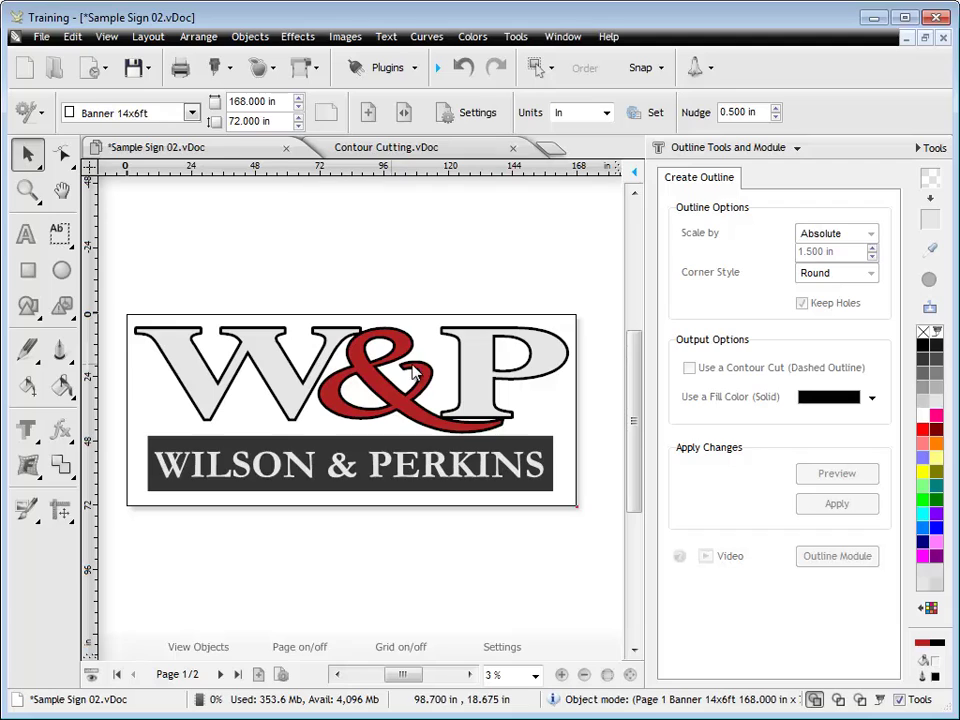